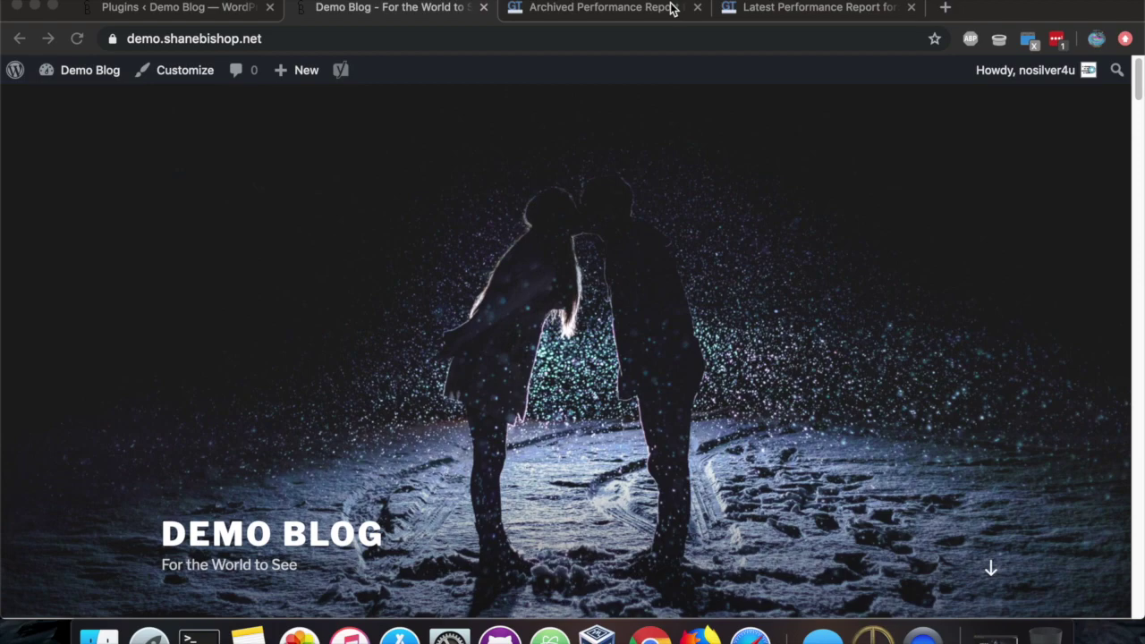
- Switch to GTmetrix's latest performance report showing 2.2s load, 2.89MB and 54 requests
click(774, 10)
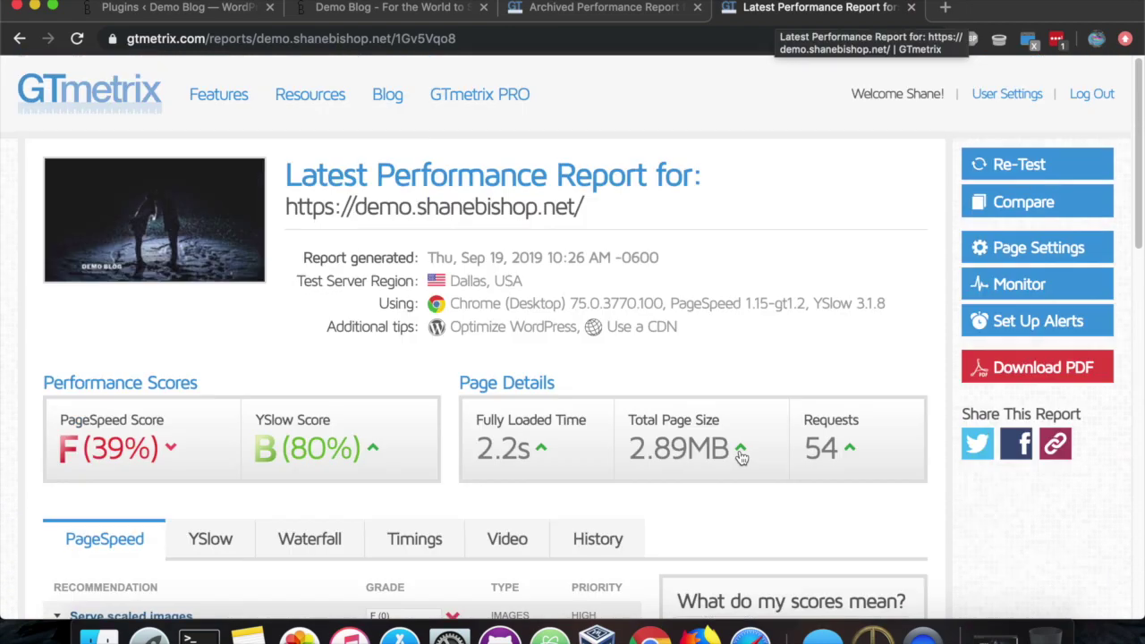
mouse_move(743, 451)
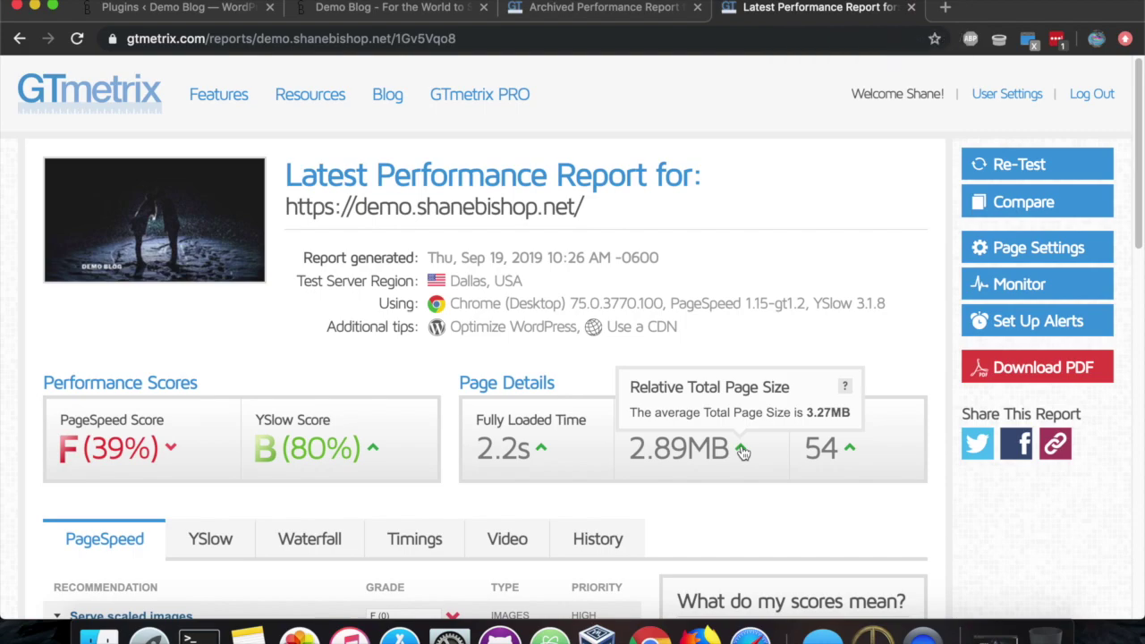
scroll(511, 452, down, 3)
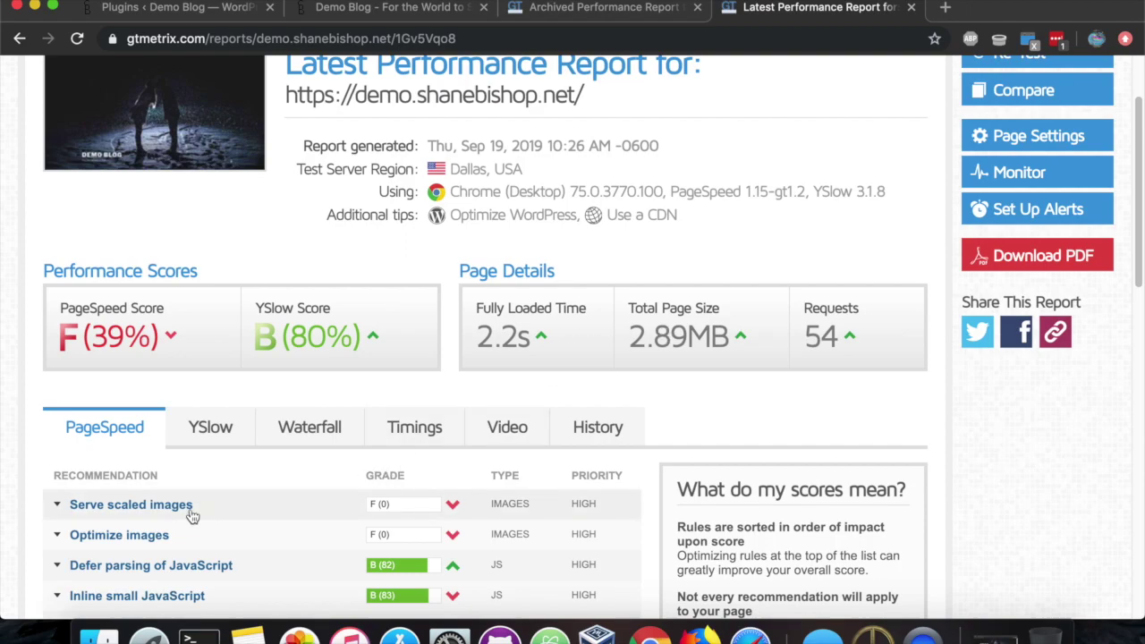
- Expand and collapse the Optimize images and Serve scaled images recommendation details
click(119, 534)
click(119, 535)
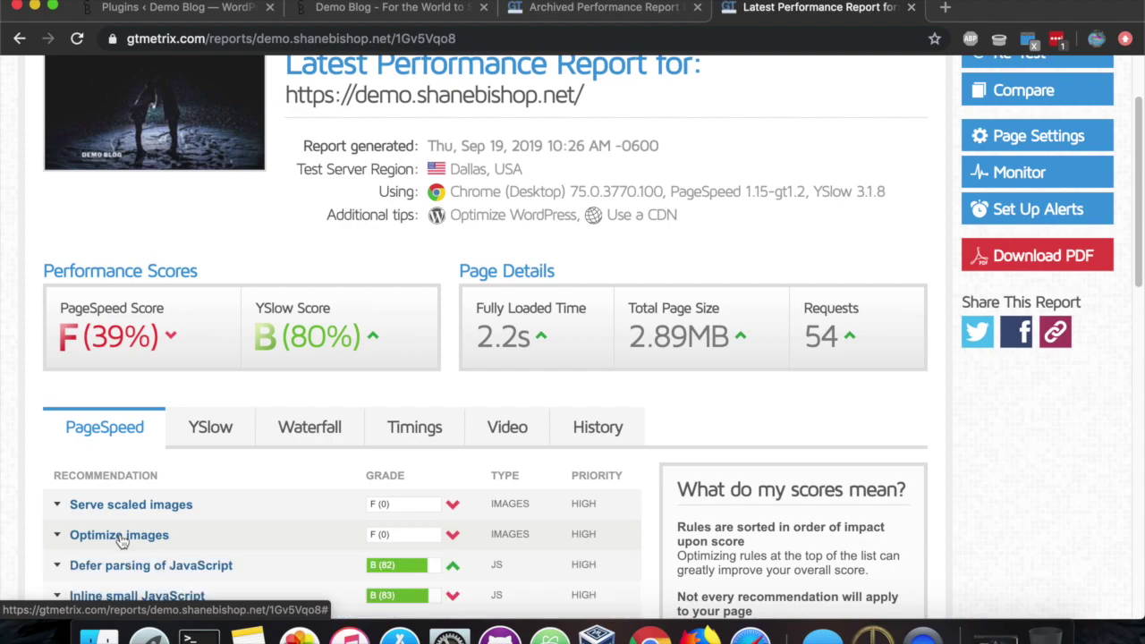
click(140, 508)
click(139, 507)
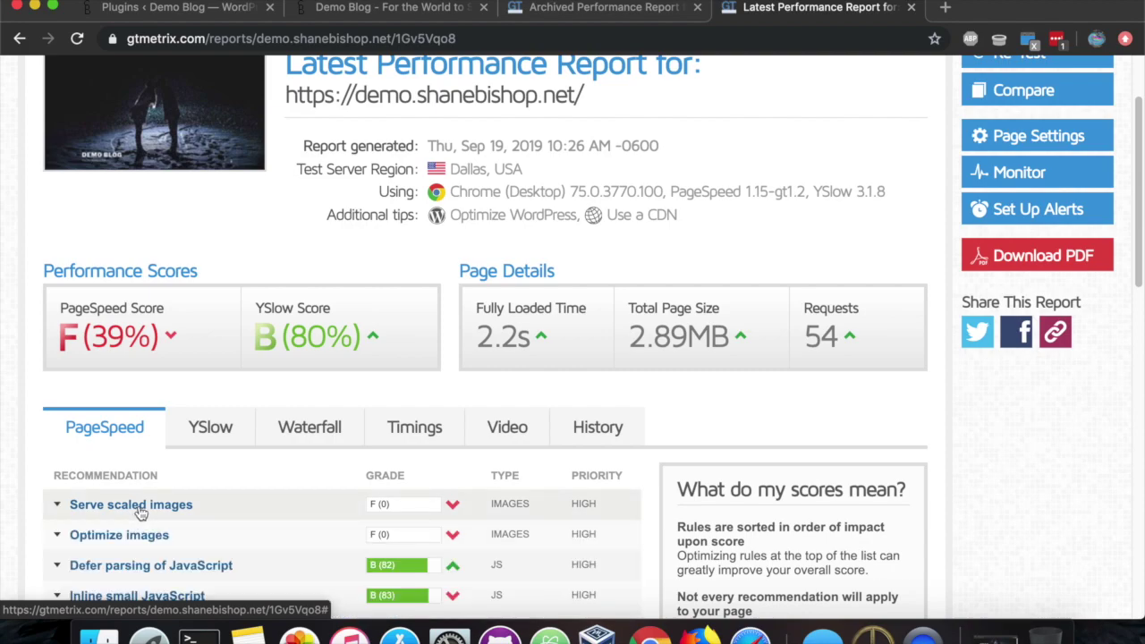
scroll(140, 512, up, 2)
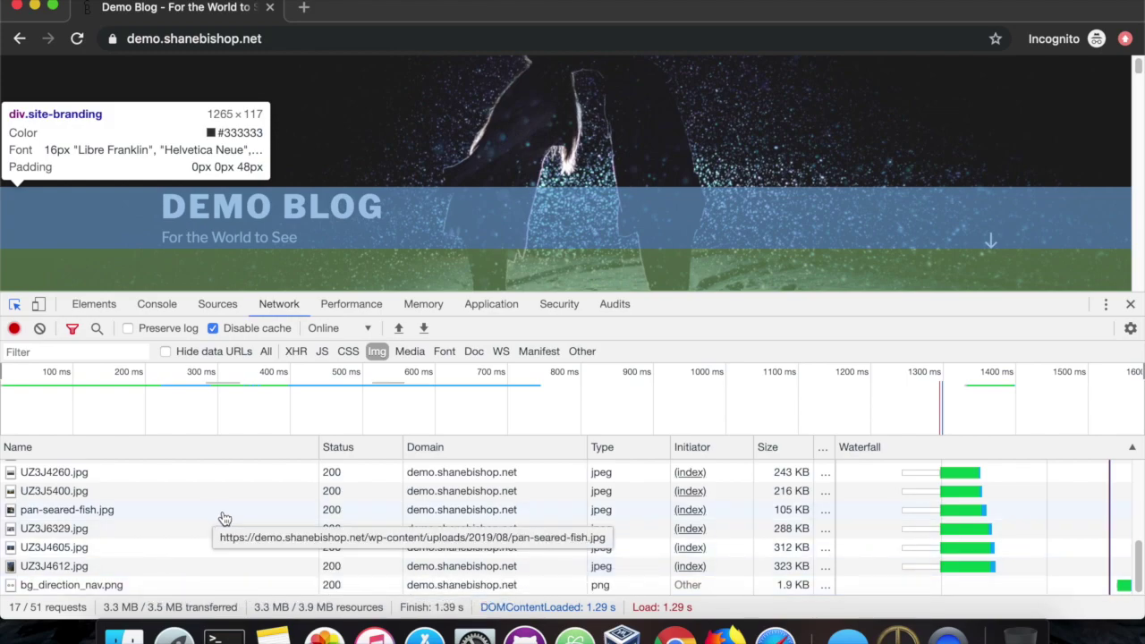
- Scroll the Img-filtered DevTools request list to the top, showing 3.3 MB transferred and 1.29 s load
scroll(225, 519, up, 5)
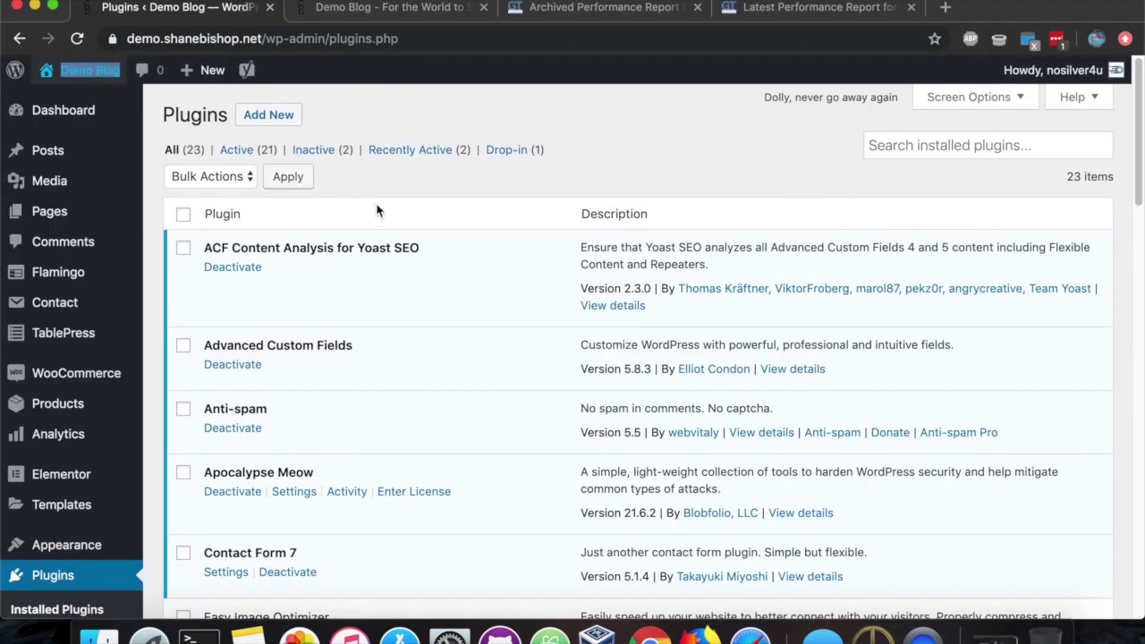
- Find Easy Image Optimizer in Installed Plugins, activate it, and go to its settings page
scroll(349, 269, down, 3)
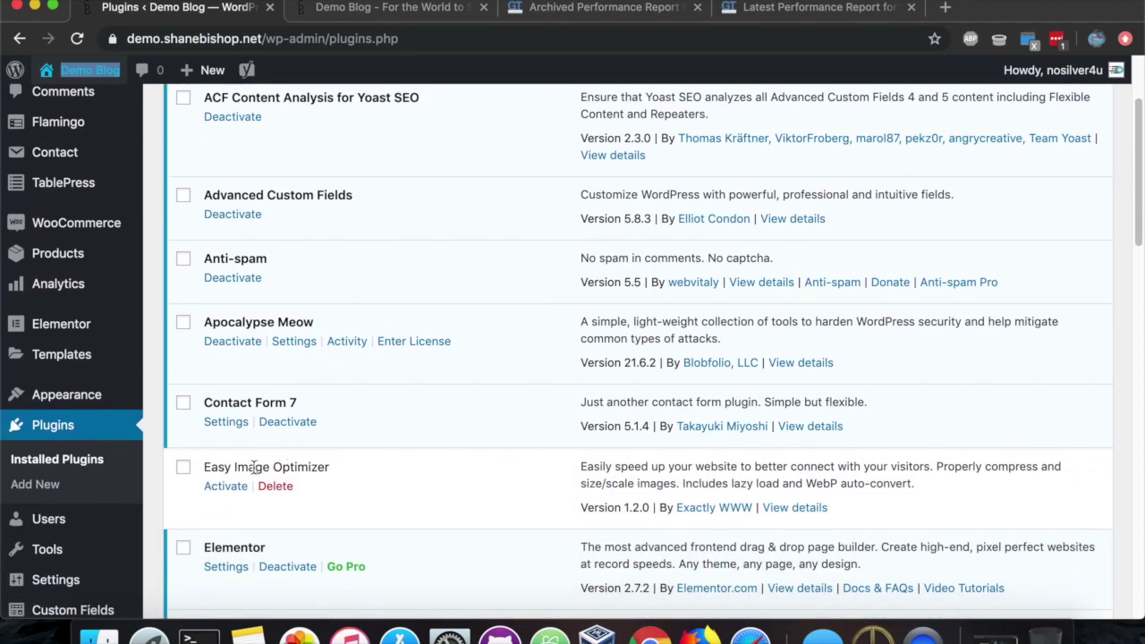
scroll(254, 466, down, 2)
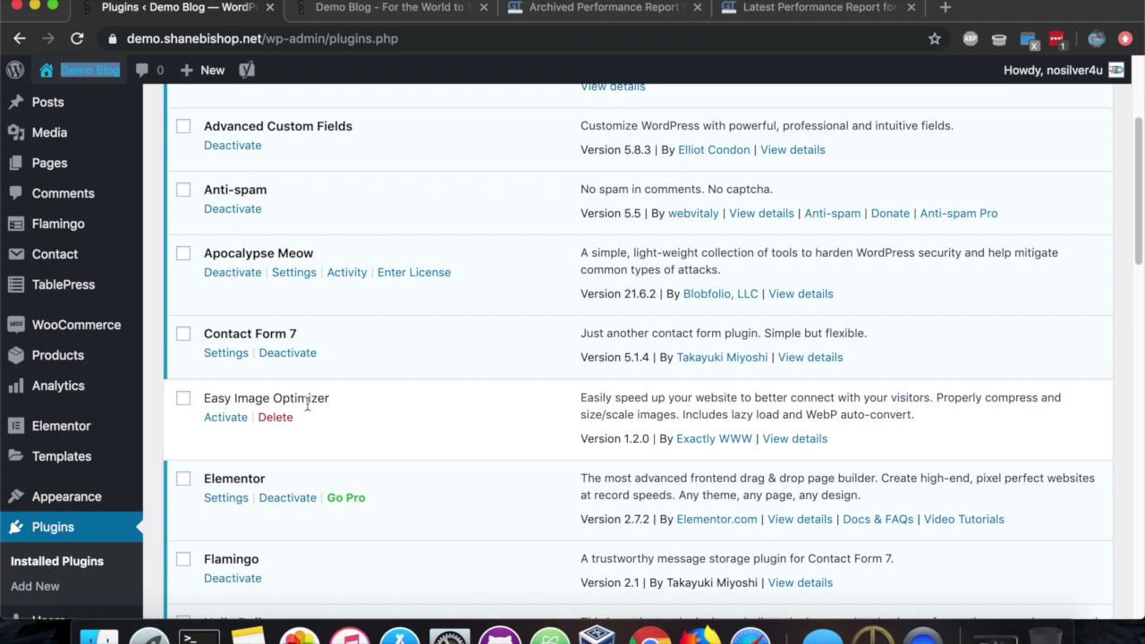
scroll(306, 407, up, 3)
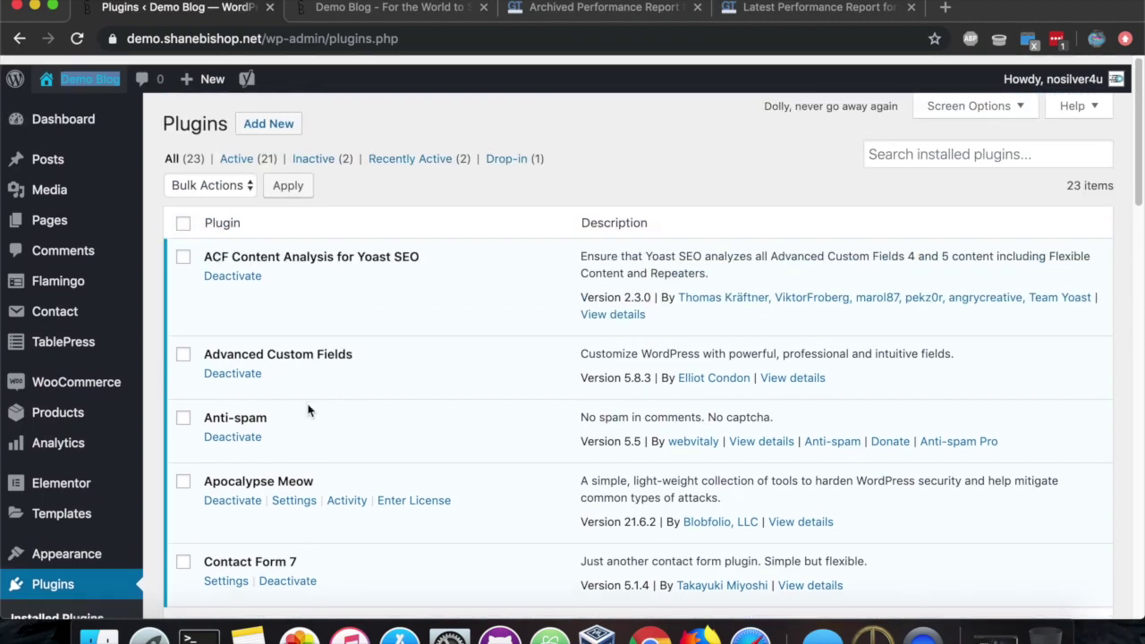
scroll(307, 408, down, 12)
scroll(309, 409, down, 5)
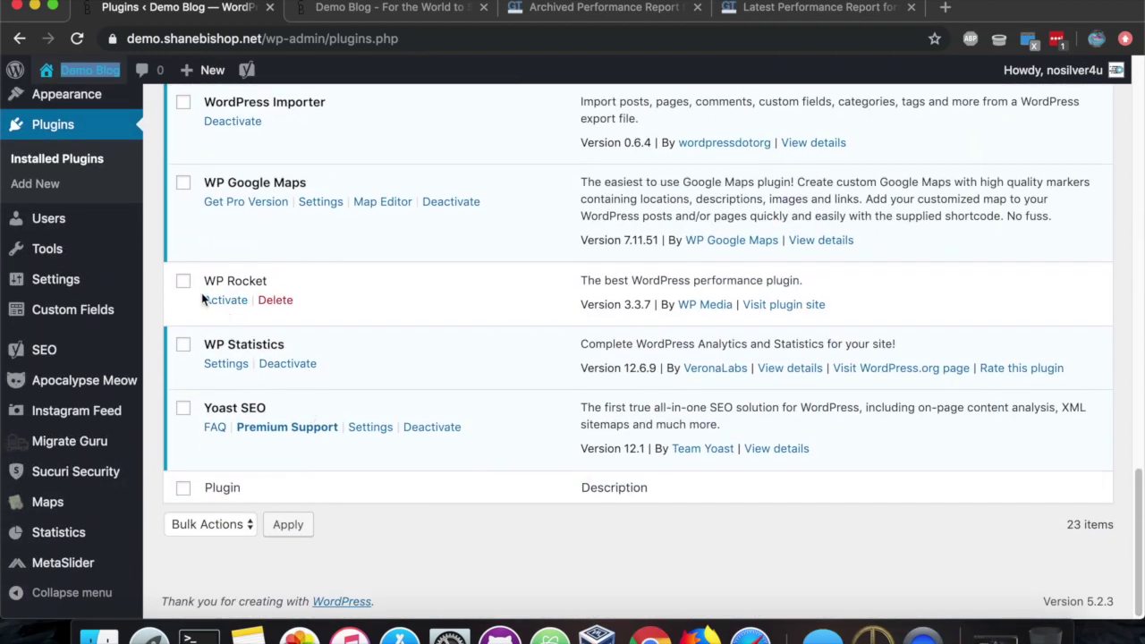
scroll(336, 284, up, 15)
scroll(336, 283, up, 4)
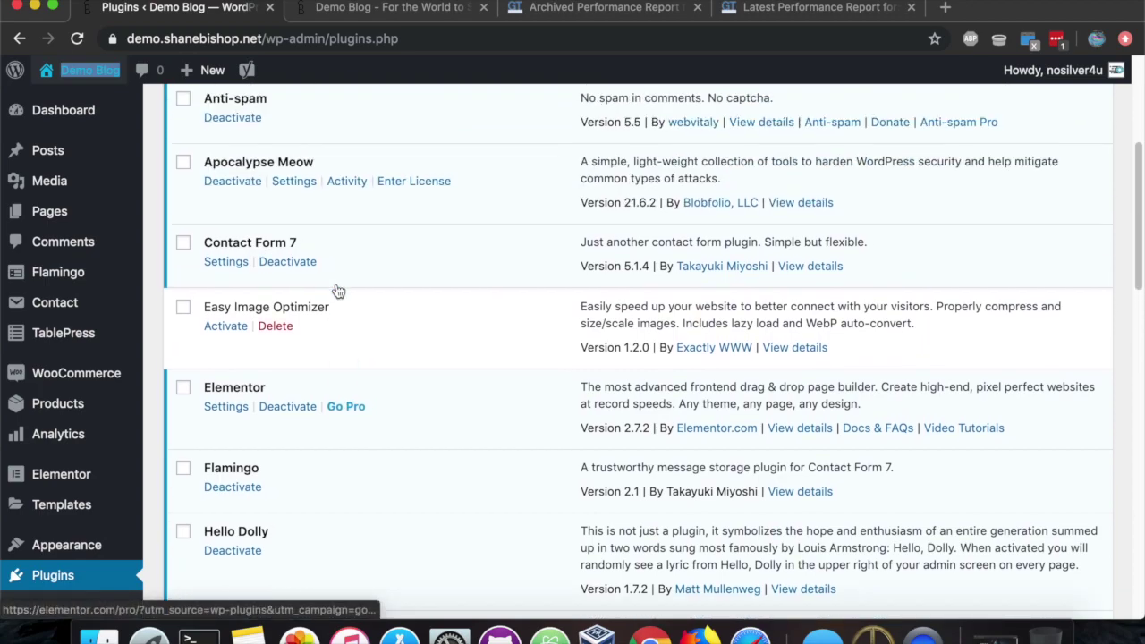
click(225, 380)
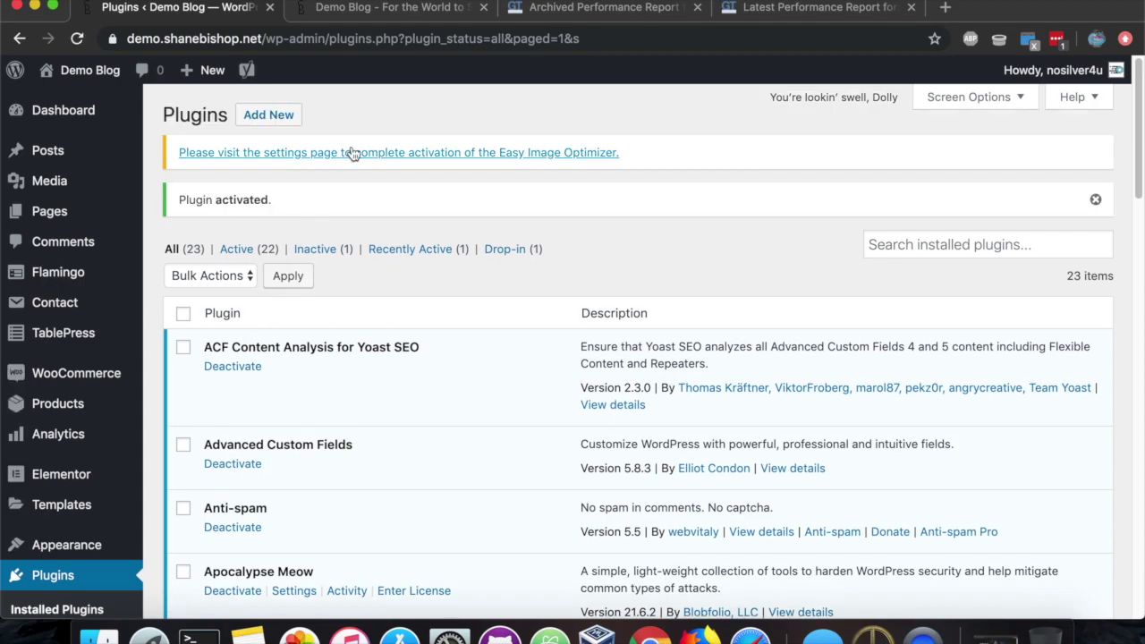
click(312, 152)
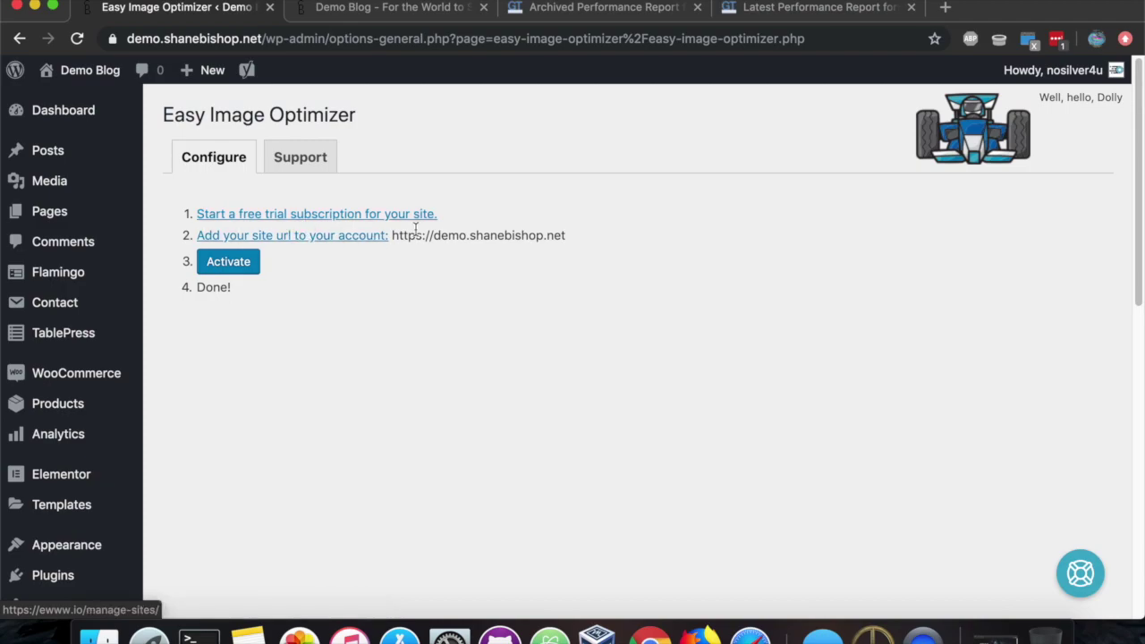
- Copy the demo site's URL and activate Easy Image Optimizer for the site
drag(391, 235, 593, 253)
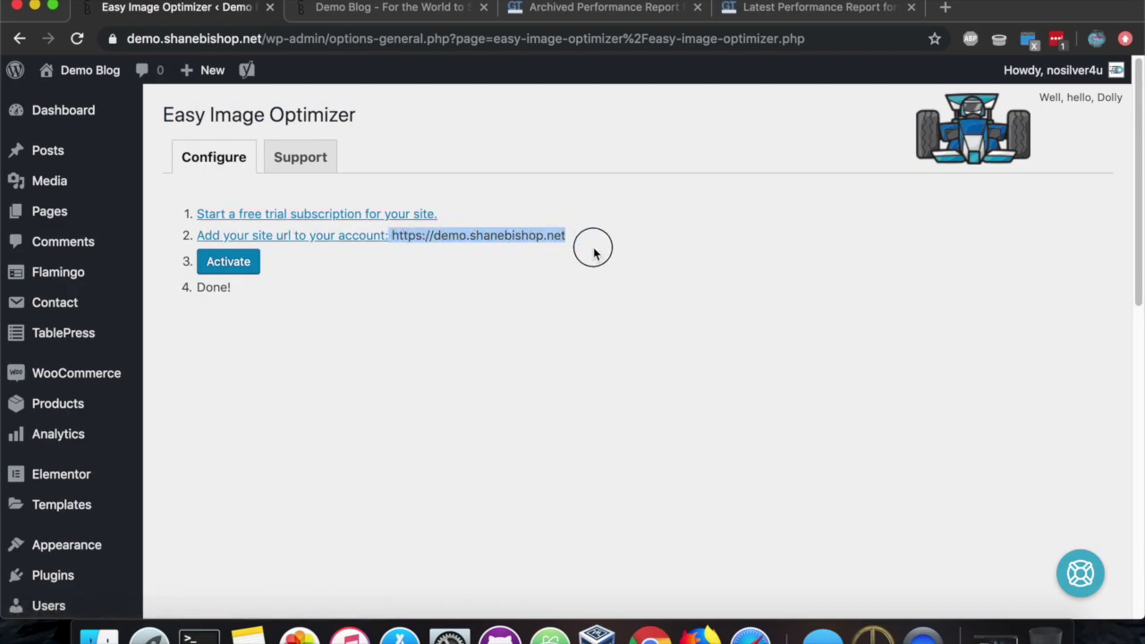
click(416, 299)
click(230, 270)
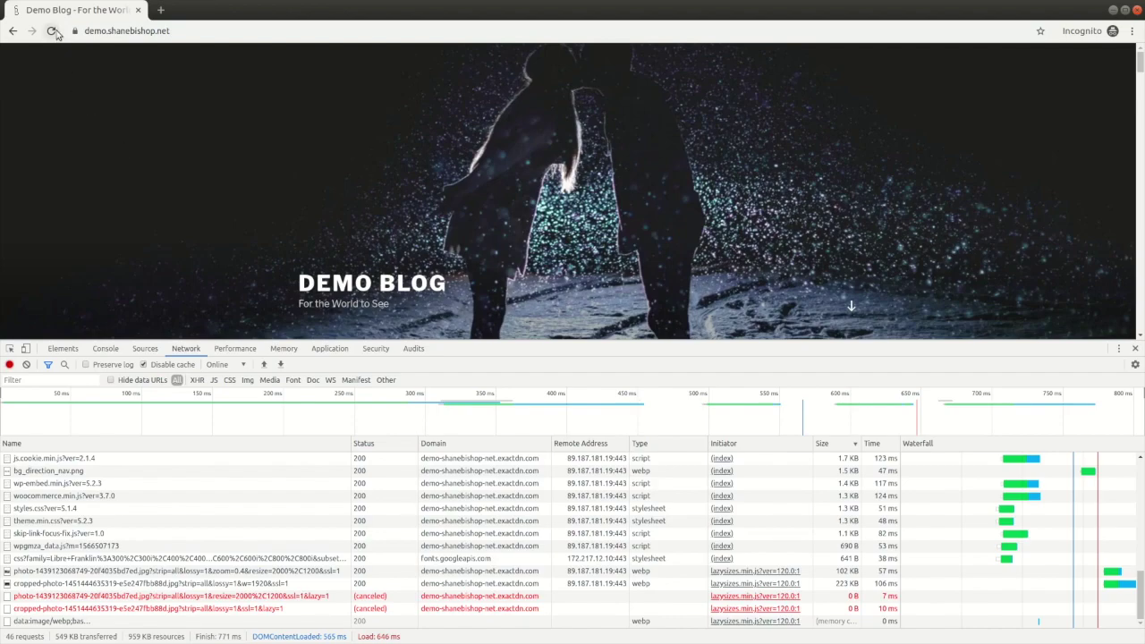
- Reload the demo blog twice, capturing about 549 KB transferred and a 712 ms load
click(53, 31)
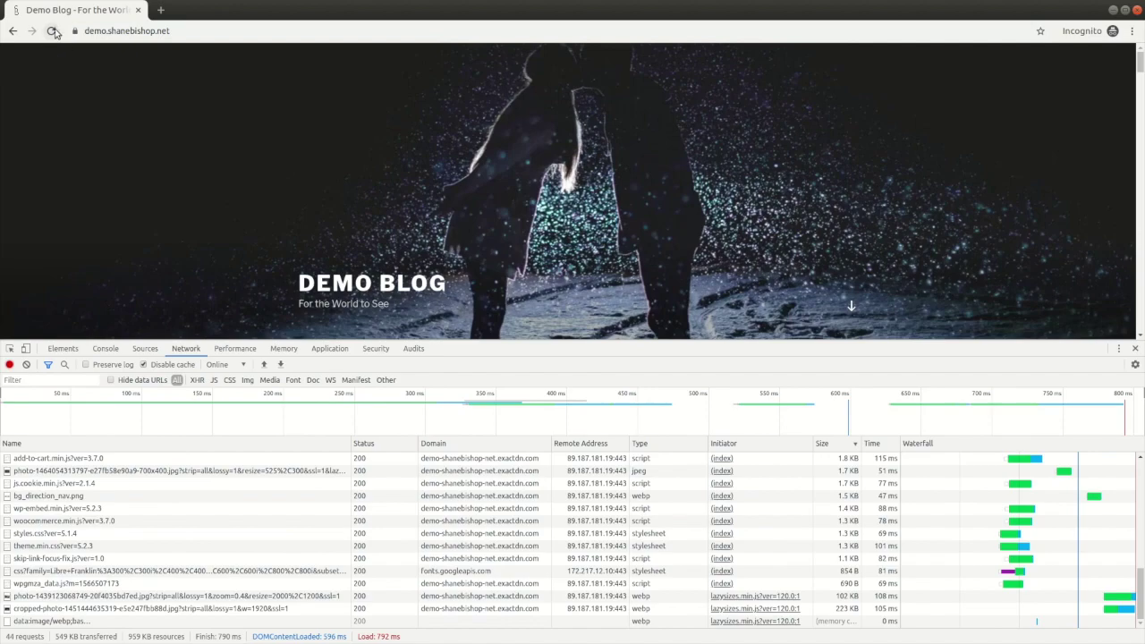
click(52, 31)
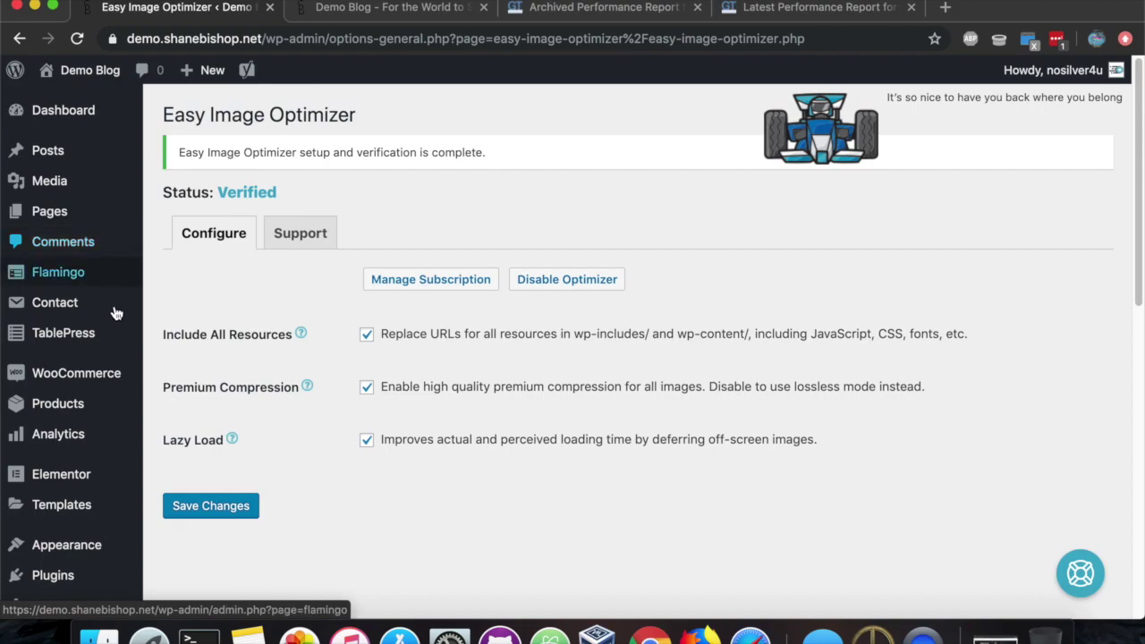
- Go to the installed plugins list and activate WP Rocket
mouse_move(92, 414)
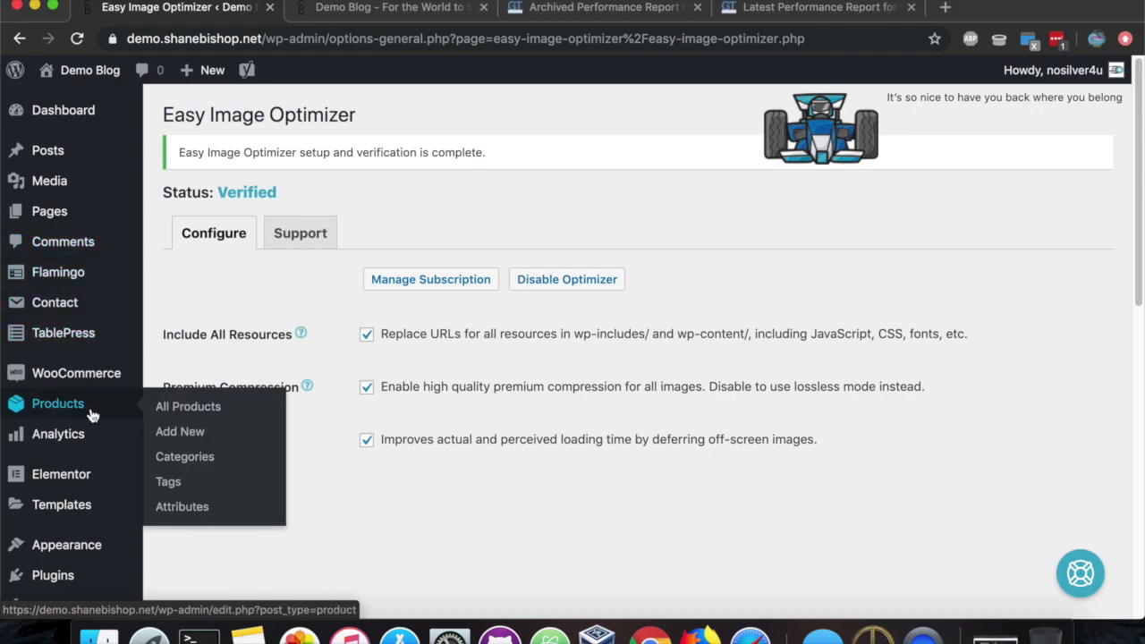
scroll(90, 416, down, 3)
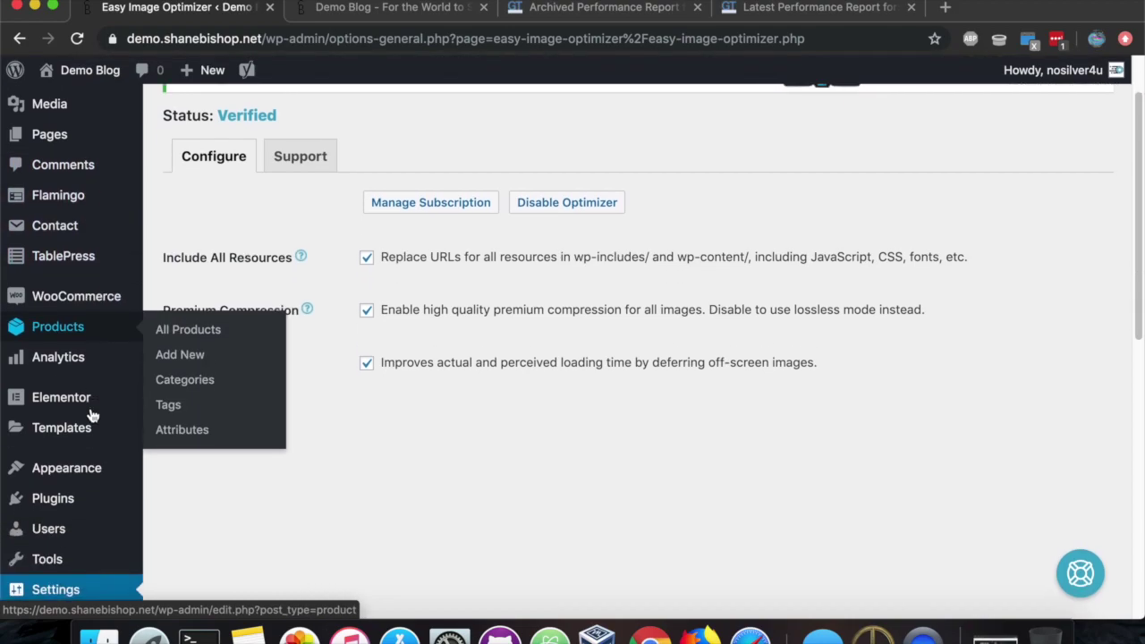
click(68, 502)
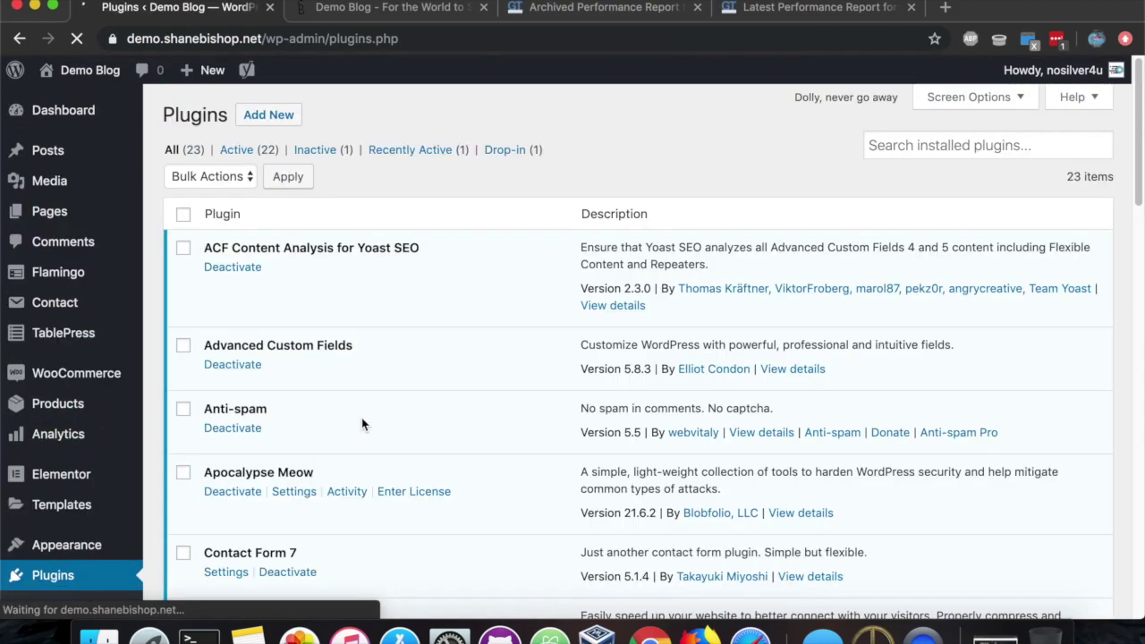
scroll(362, 423, down, 3)
scroll(362, 424, down, 15)
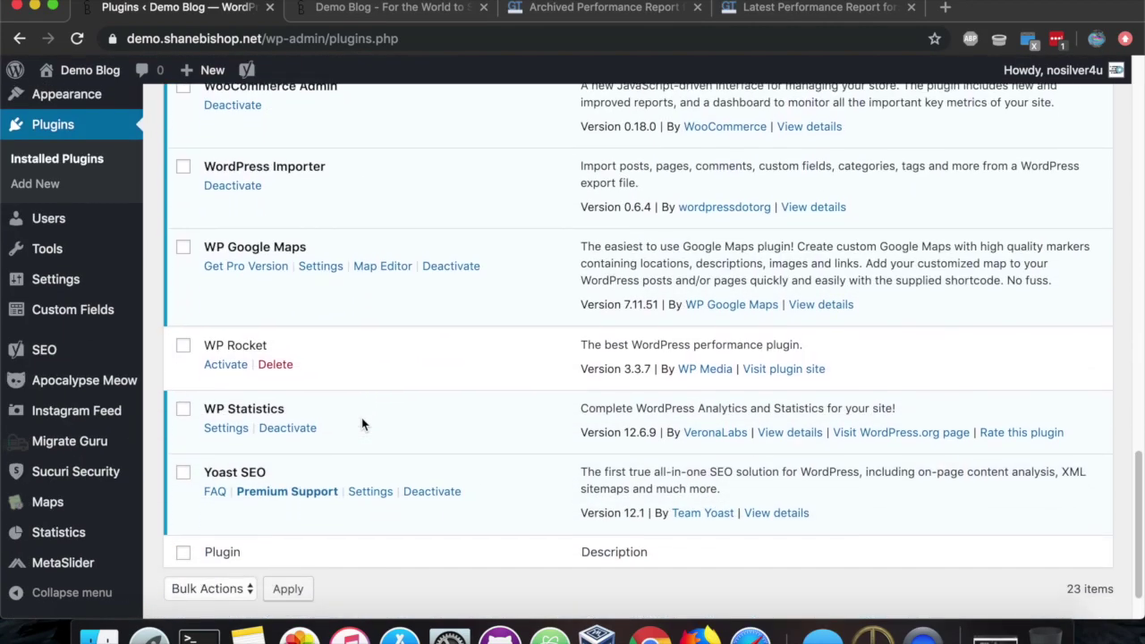
click(227, 302)
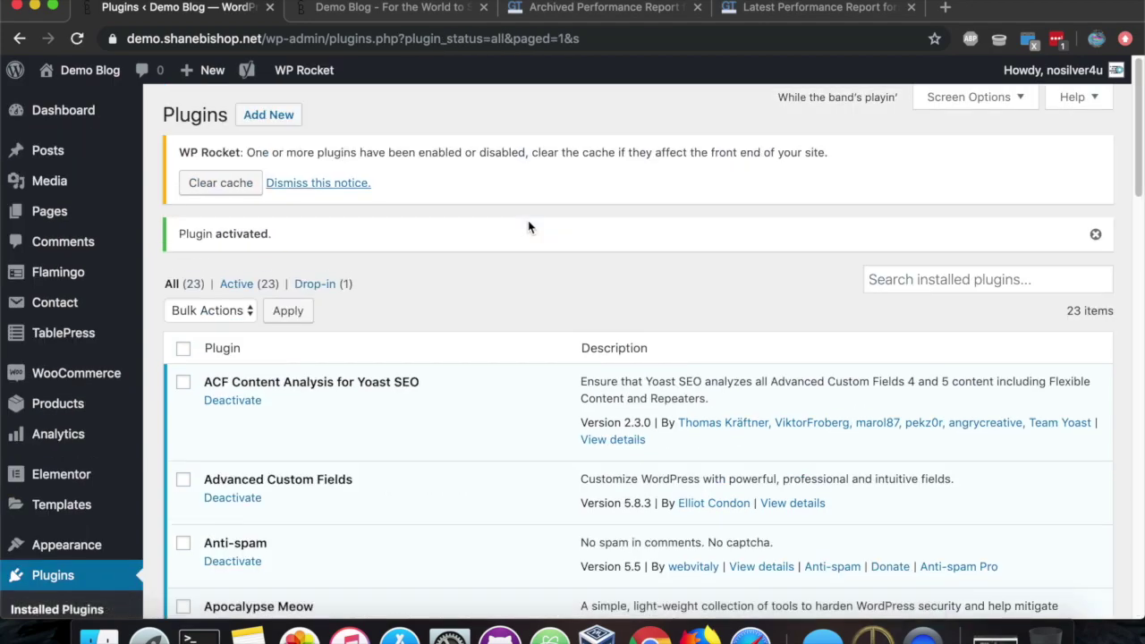
- Clear the WP Rocket cache and go to Settings > WP Rocket
click(217, 185)
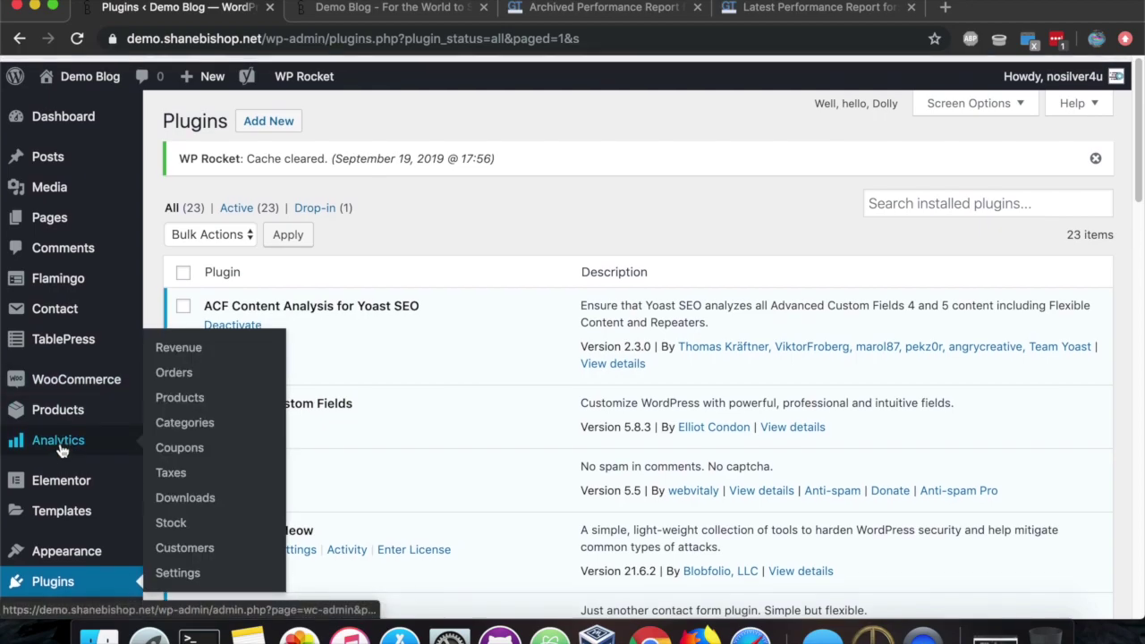
scroll(61, 447, down, 3)
mouse_move(81, 509)
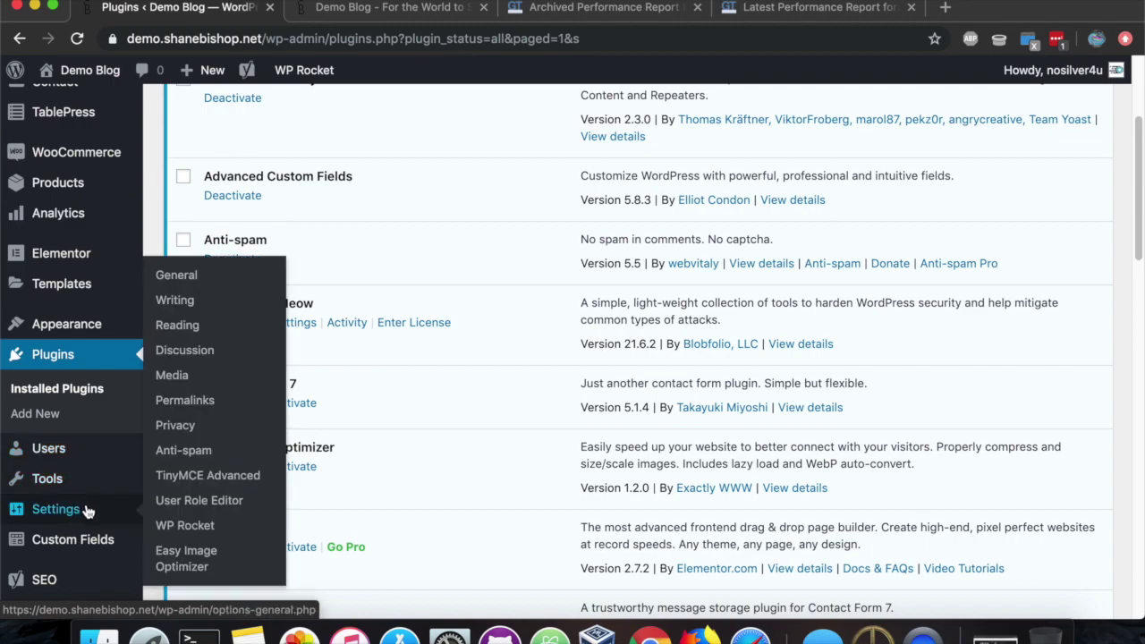
click(179, 527)
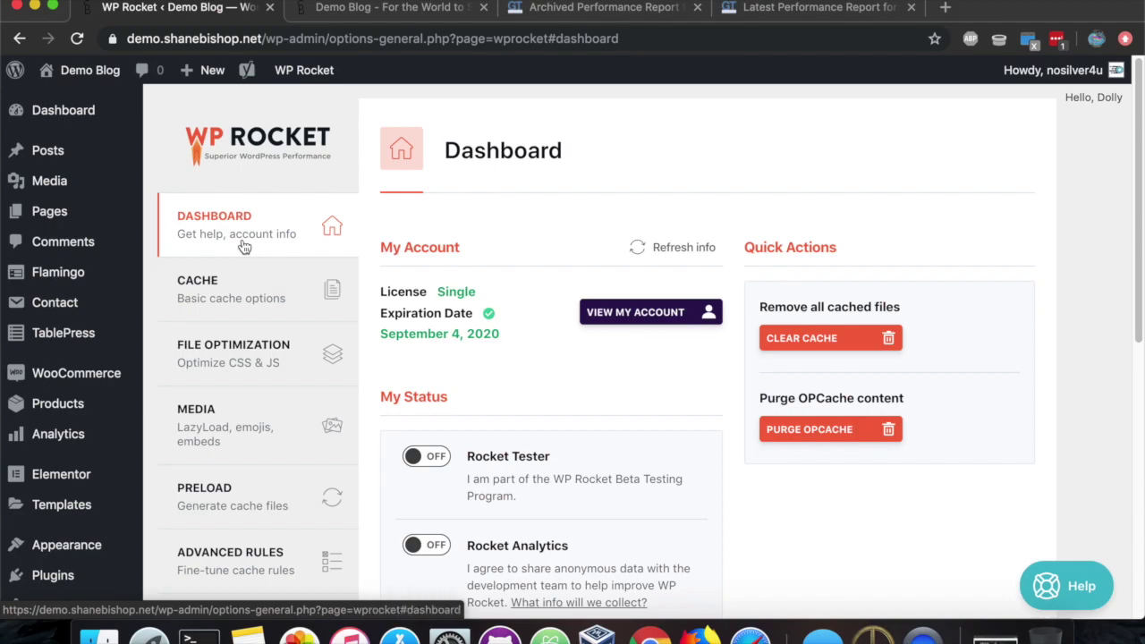
- Review WP Rocket's Cache settings
click(242, 301)
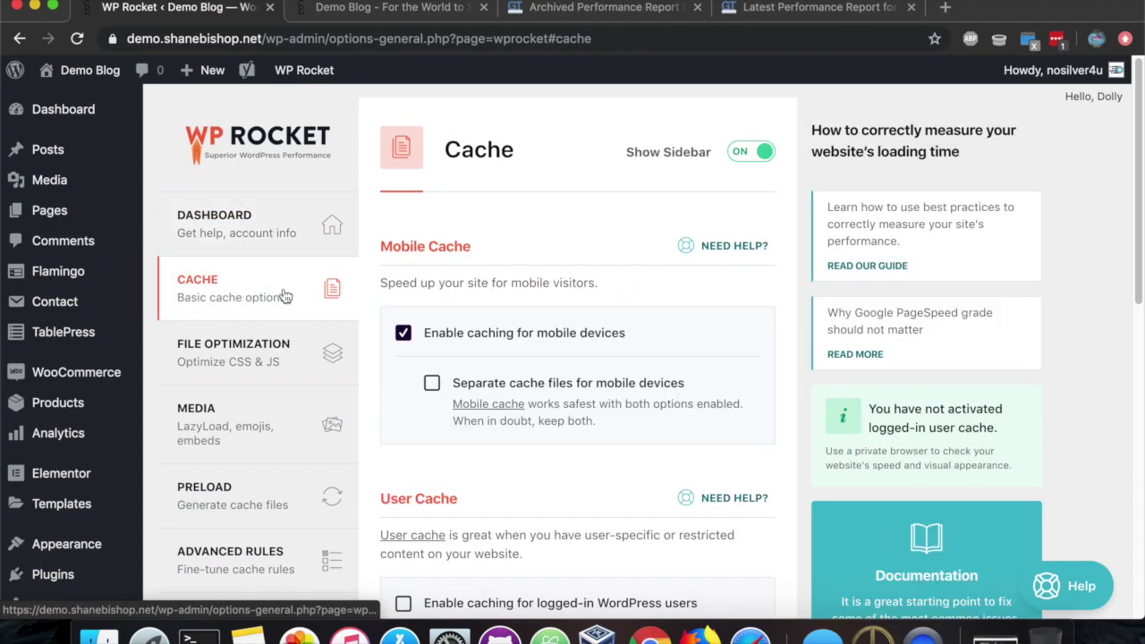
scroll(546, 273, down, 2)
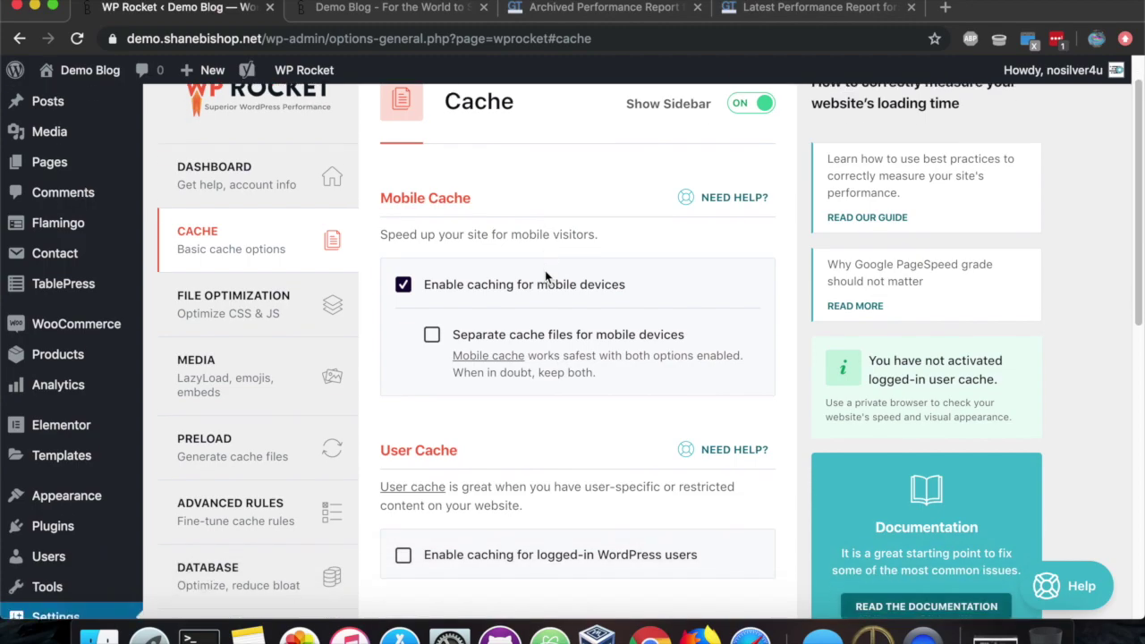
scroll(545, 277, down, 2)
scroll(438, 268, up, 2)
- Look through WP Rocket's File Optimization settings
click(234, 303)
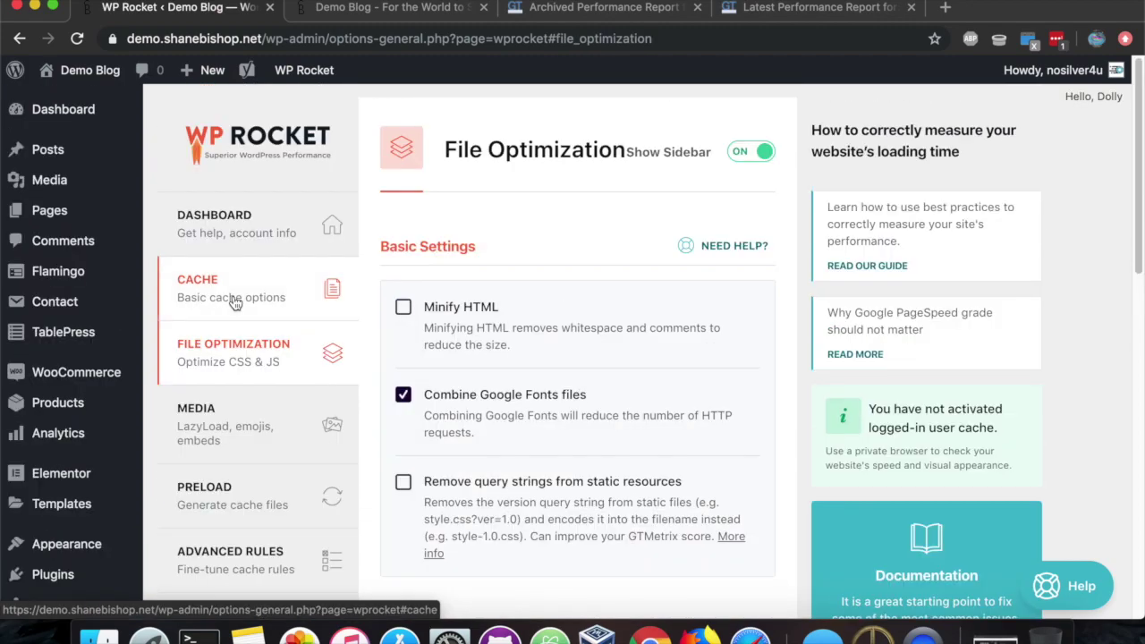
scroll(407, 322, down, 2)
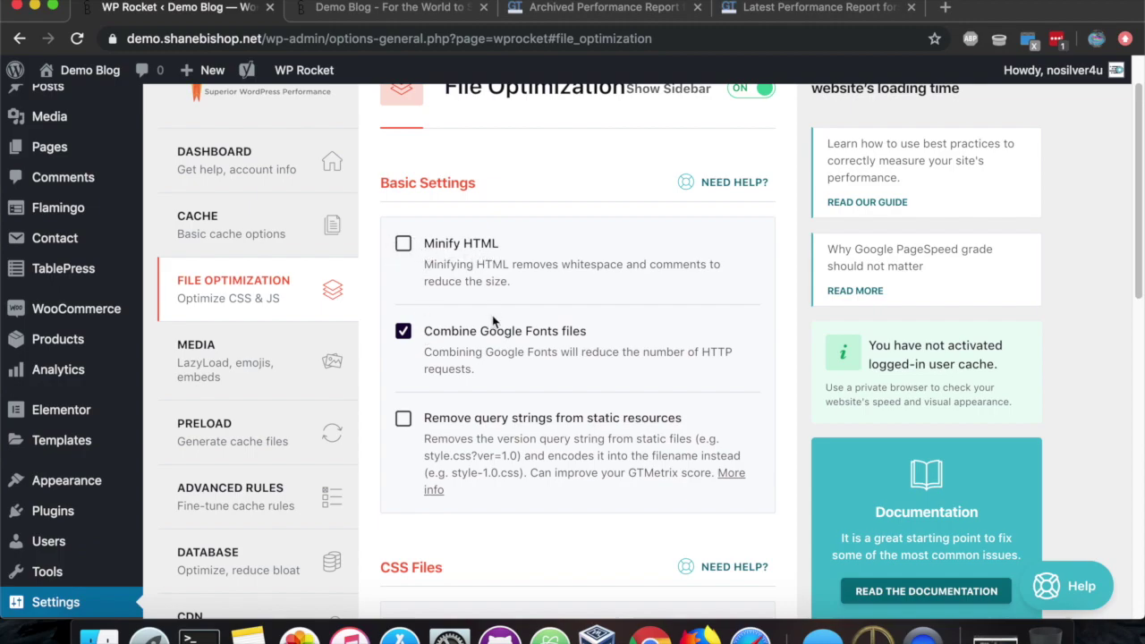
scroll(449, 282, down, 2)
scroll(450, 282, down, 4)
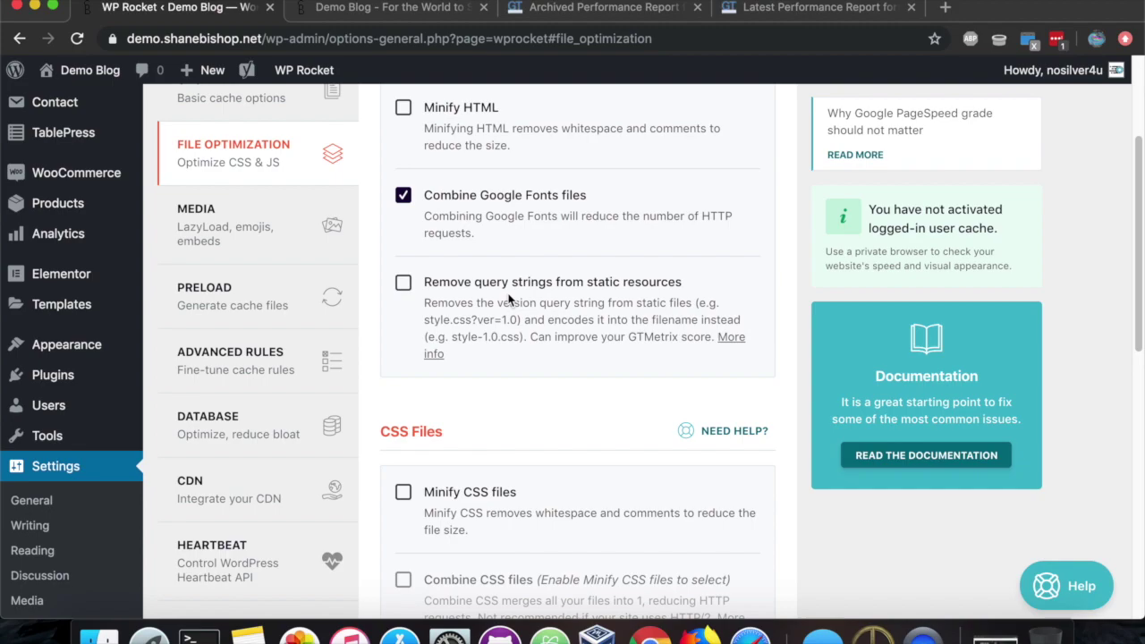
scroll(508, 300, down, 1)
scroll(508, 299, down, 5)
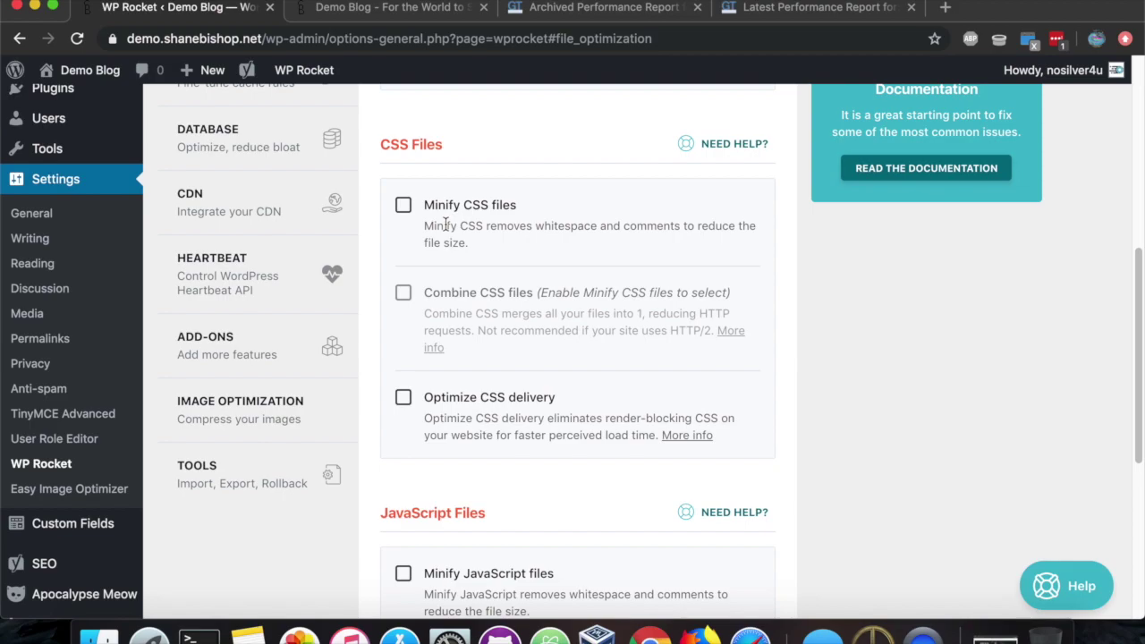
scroll(445, 226, down, 8)
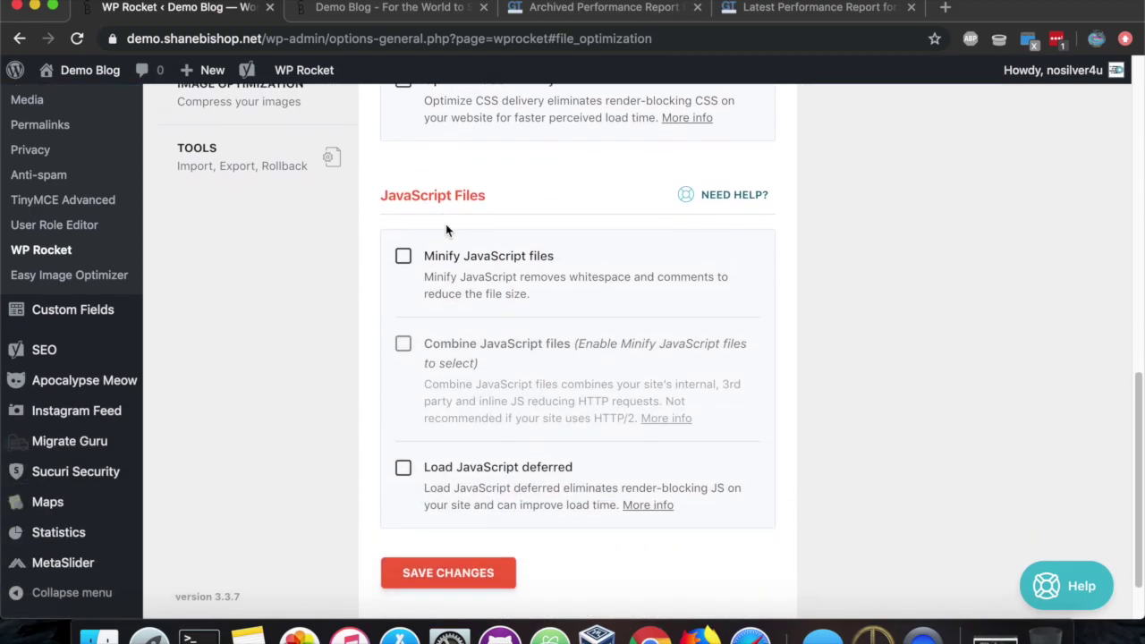
scroll(446, 231, up, 7)
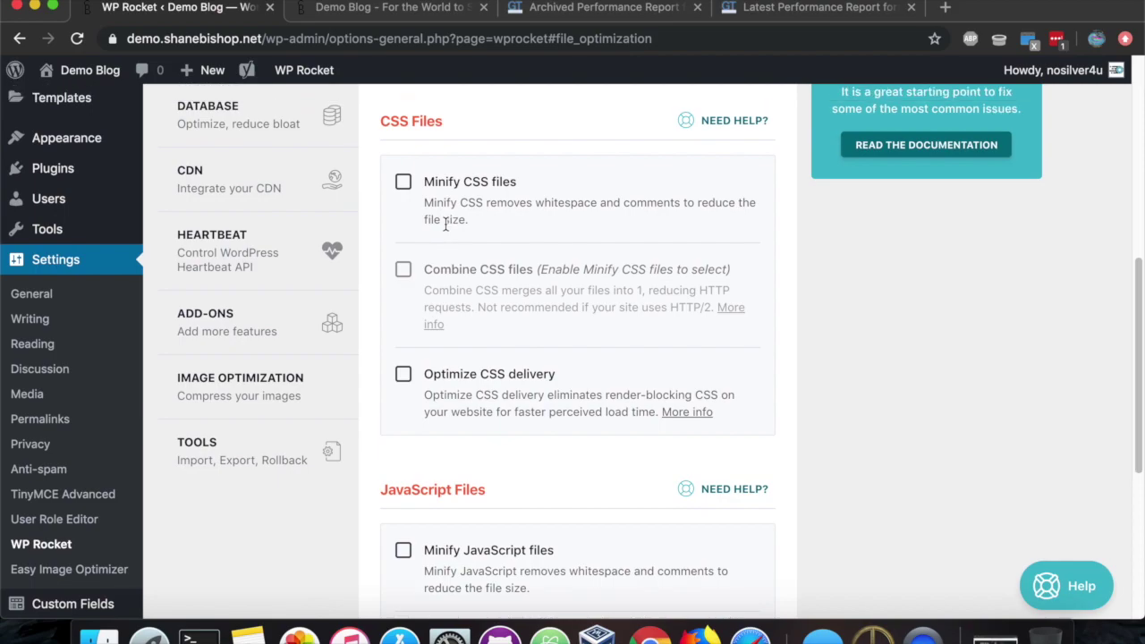
scroll(447, 220, up, 1)
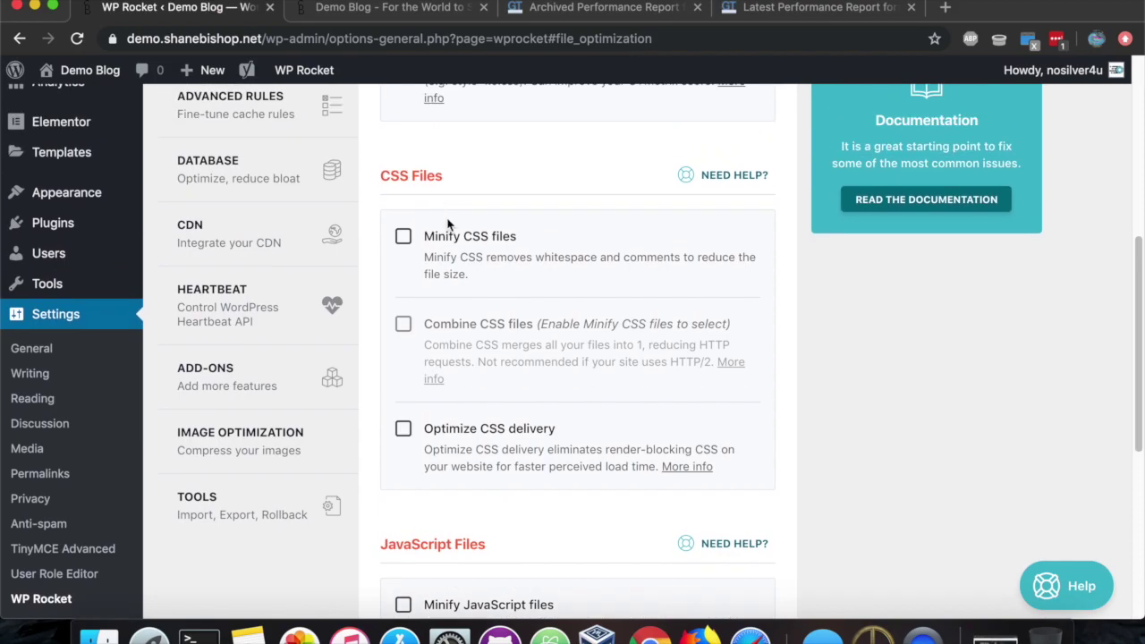
scroll(447, 223, up, 3)
- Review the Media LazyLoad, emoji and embeds options, then view the archived GTmetrix report
click(201, 132)
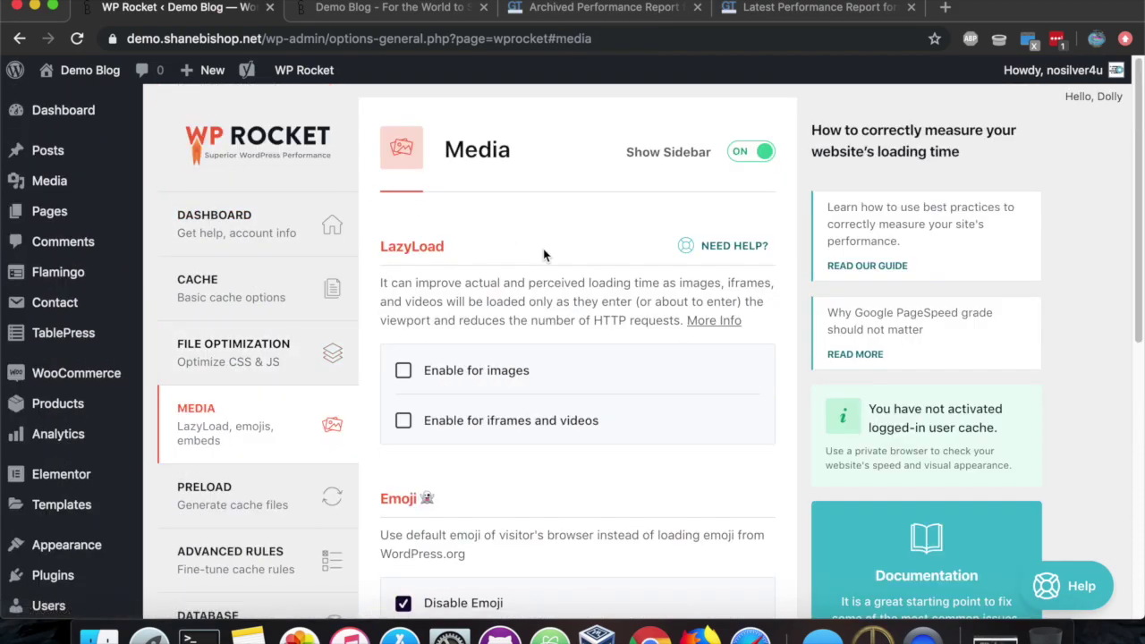
scroll(543, 256, down, 2)
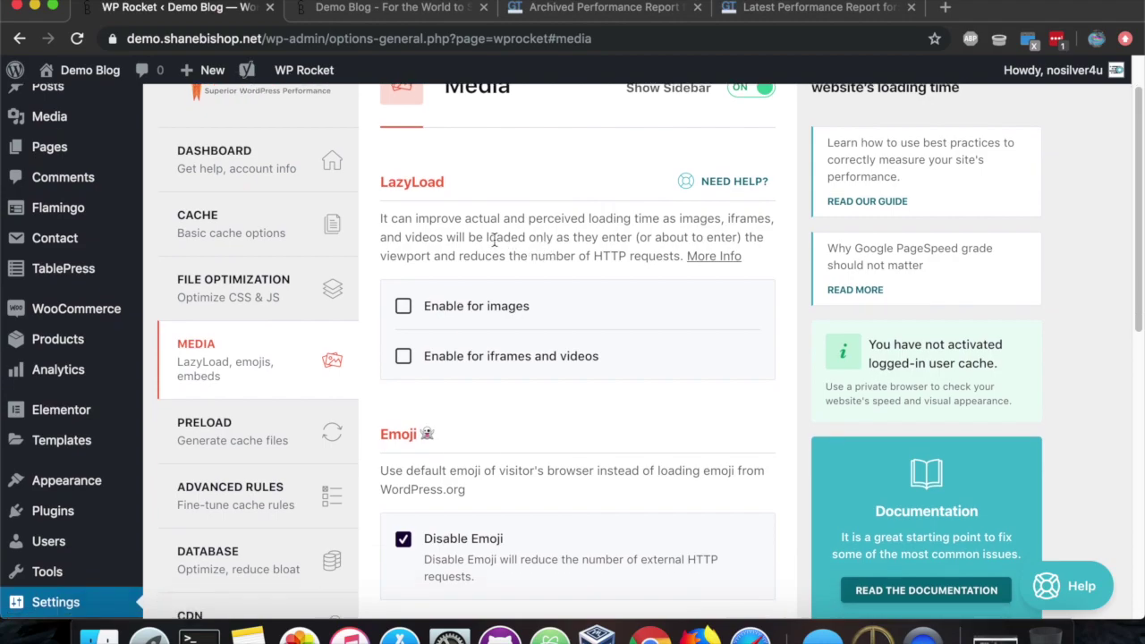
scroll(492, 240, down, 5)
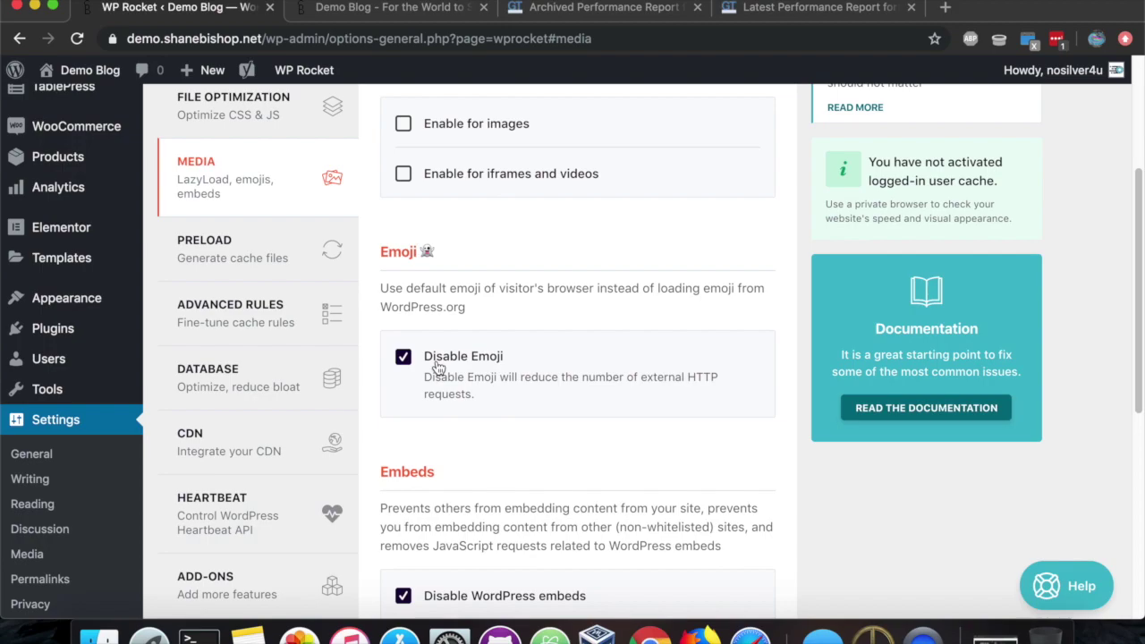
scroll(438, 367, down, 2)
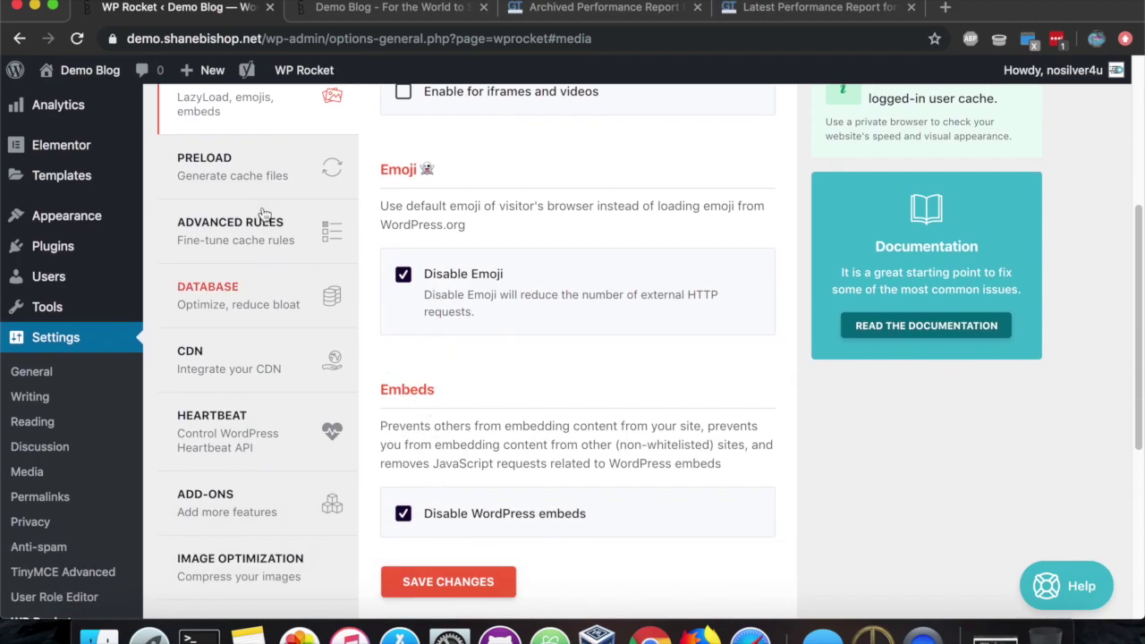
click(605, 7)
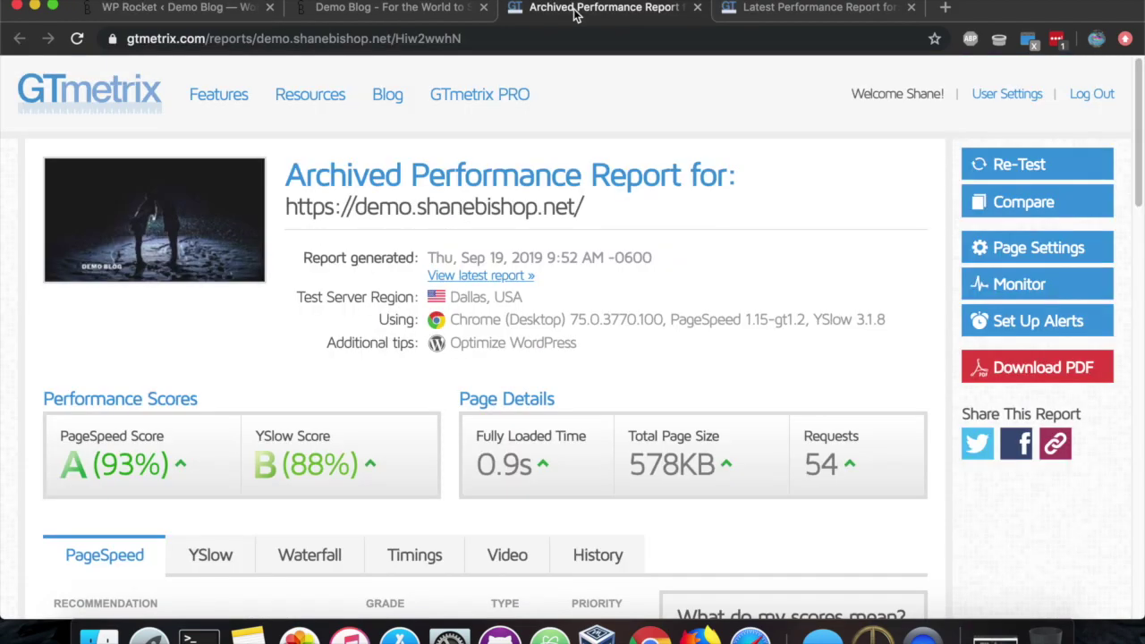
click(757, 7)
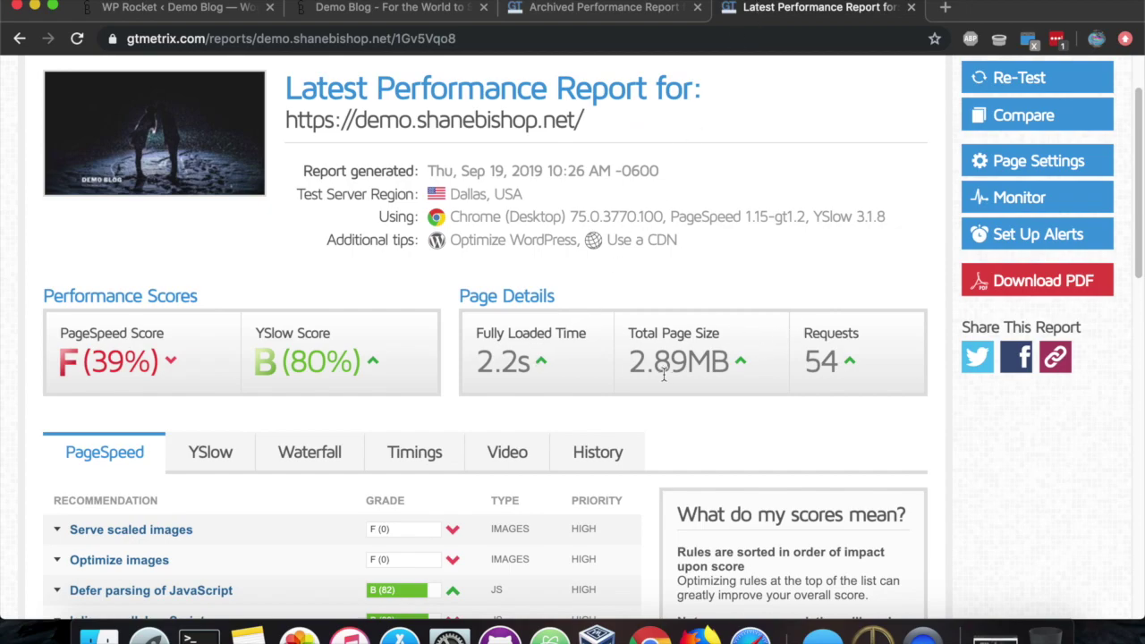
click(622, 16)
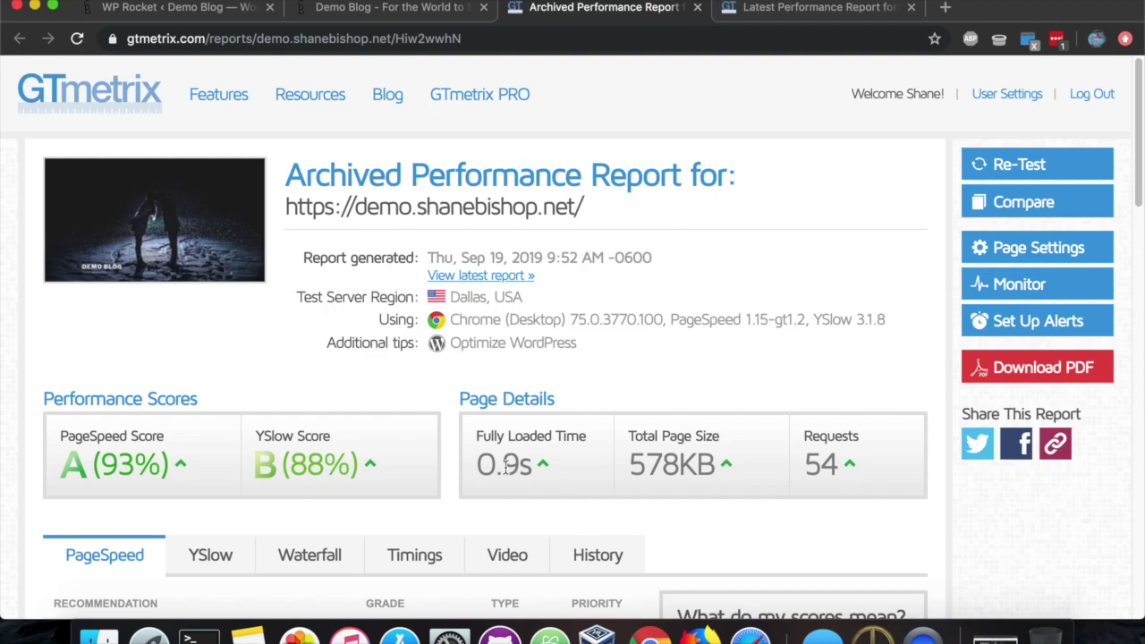
scroll(506, 466, down, 2)
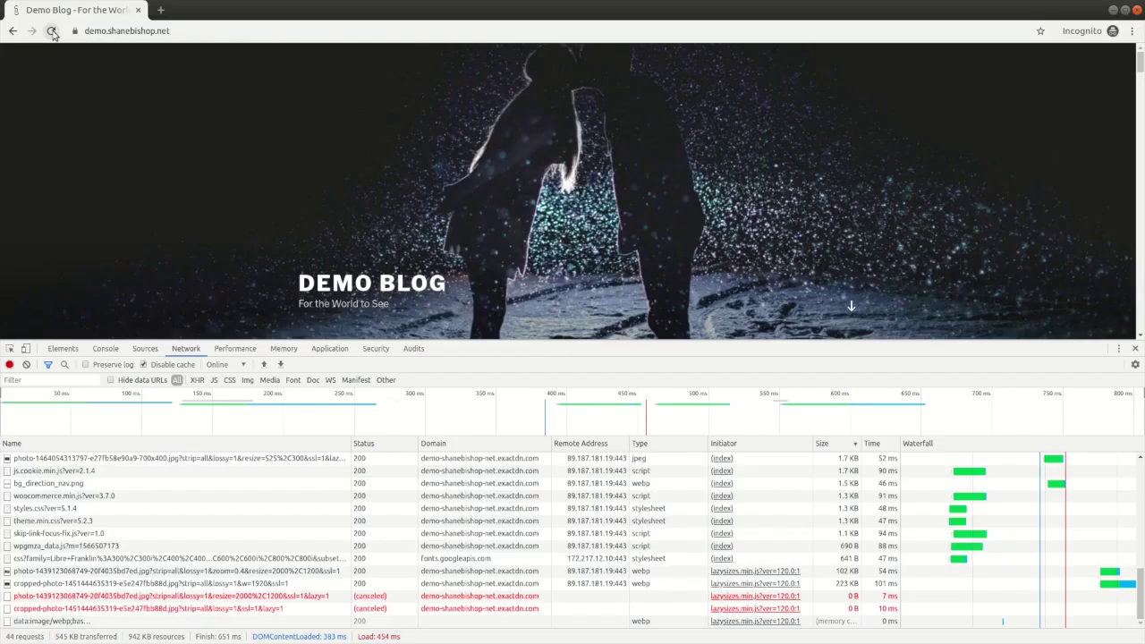
- Reload the demo blog three times to record 44 requests, 545 KB, about half-second load
click(52, 31)
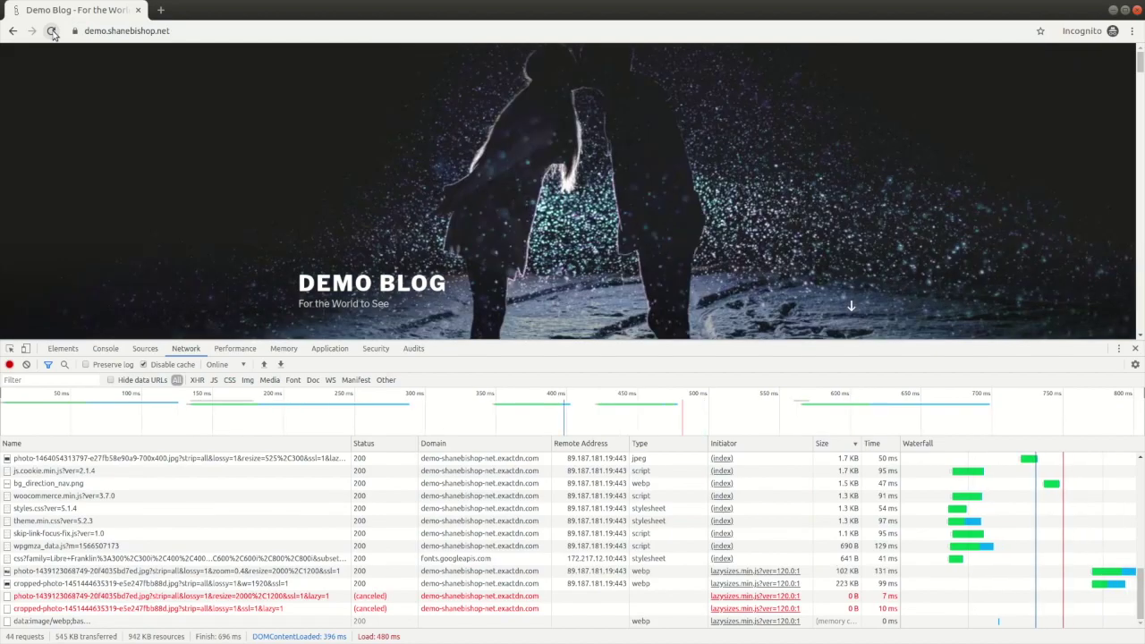
click(52, 30)
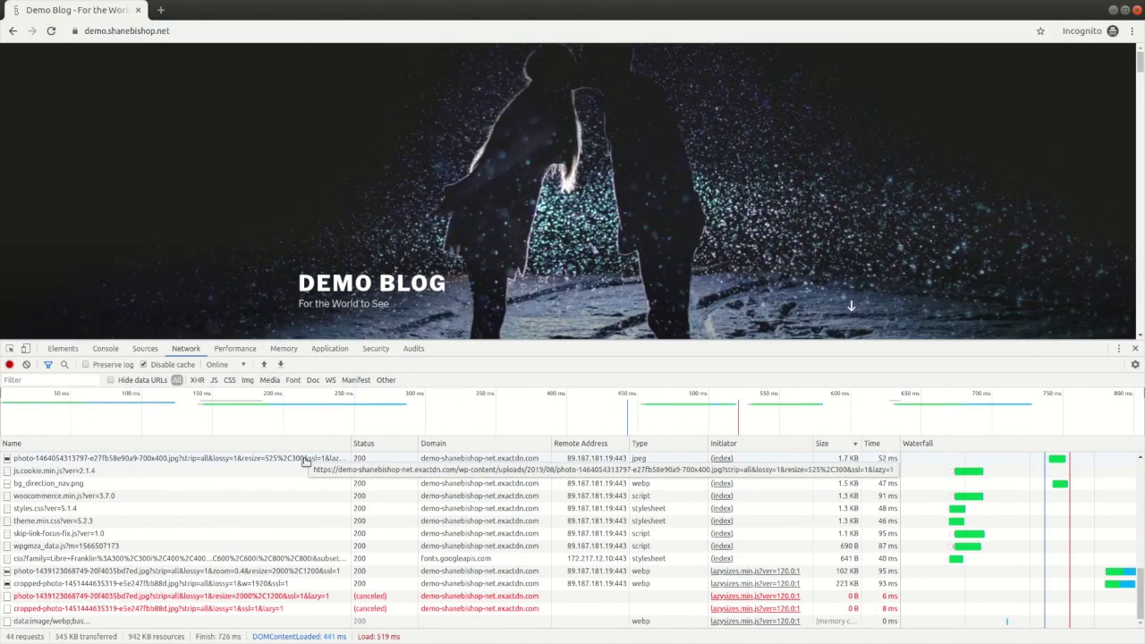
click(53, 31)
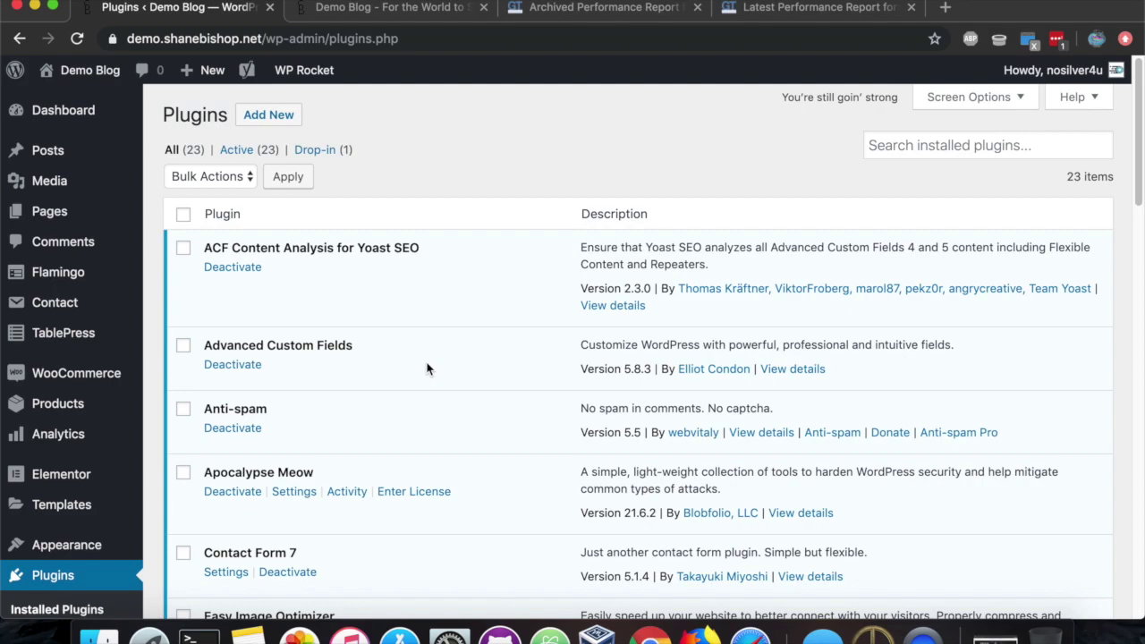
scroll(426, 368, down, 5)
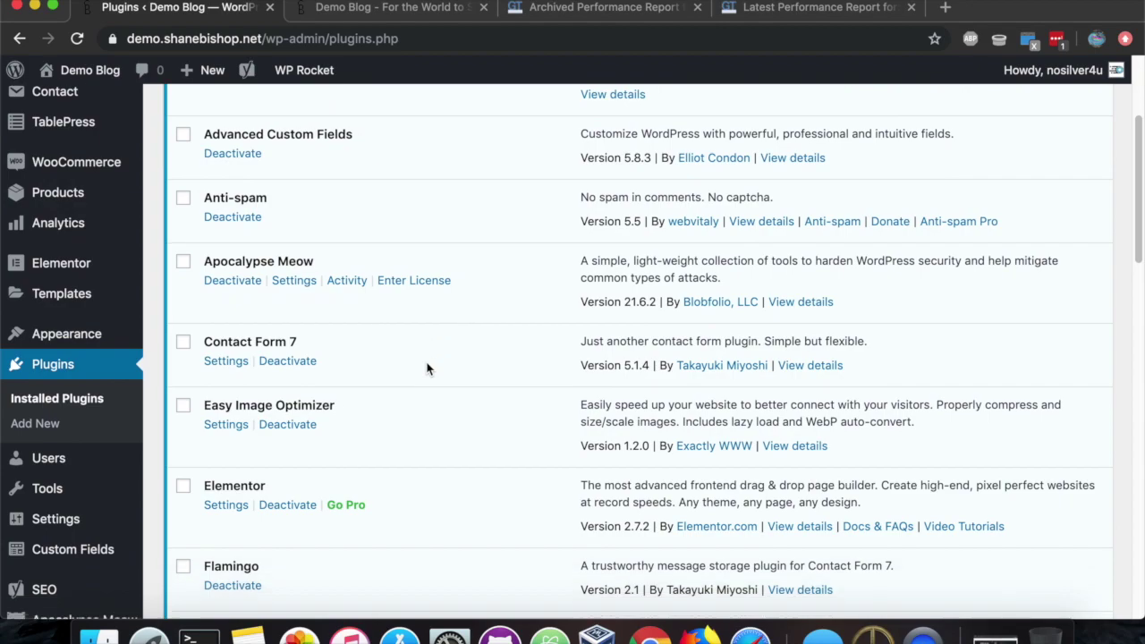
scroll(427, 368, down, 10)
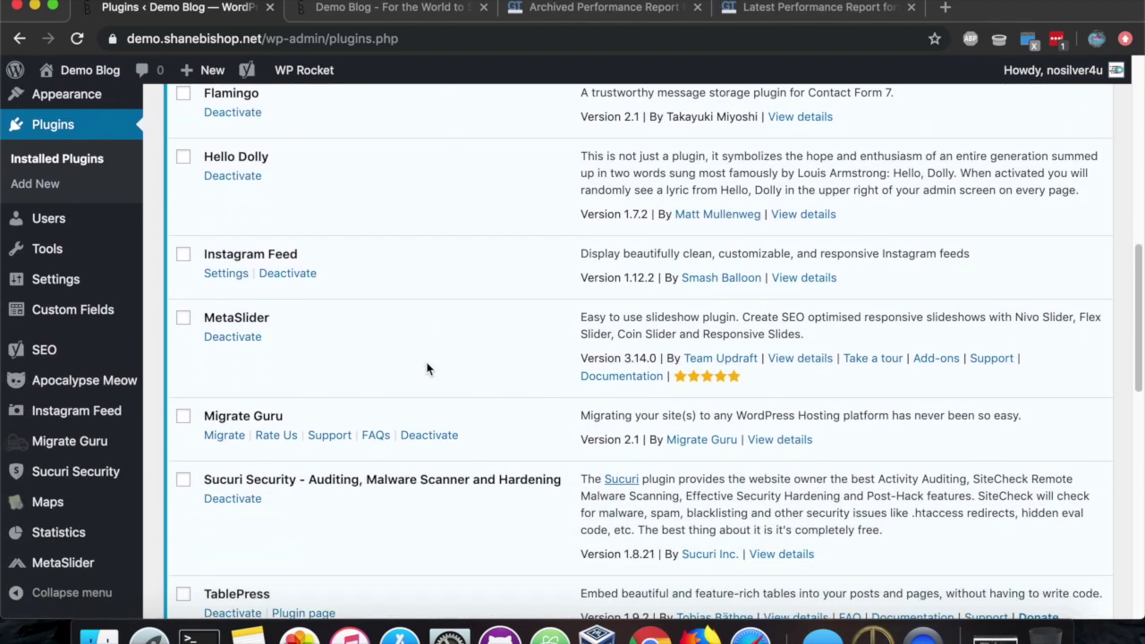
scroll(426, 369, down, 12)
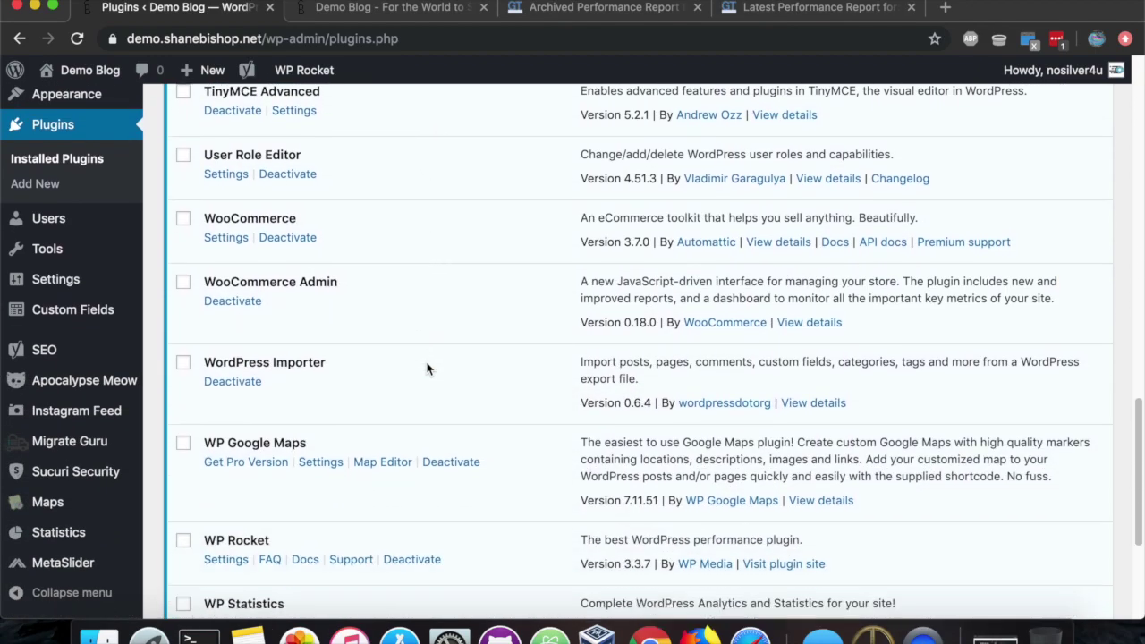
scroll(426, 369, down, 5)
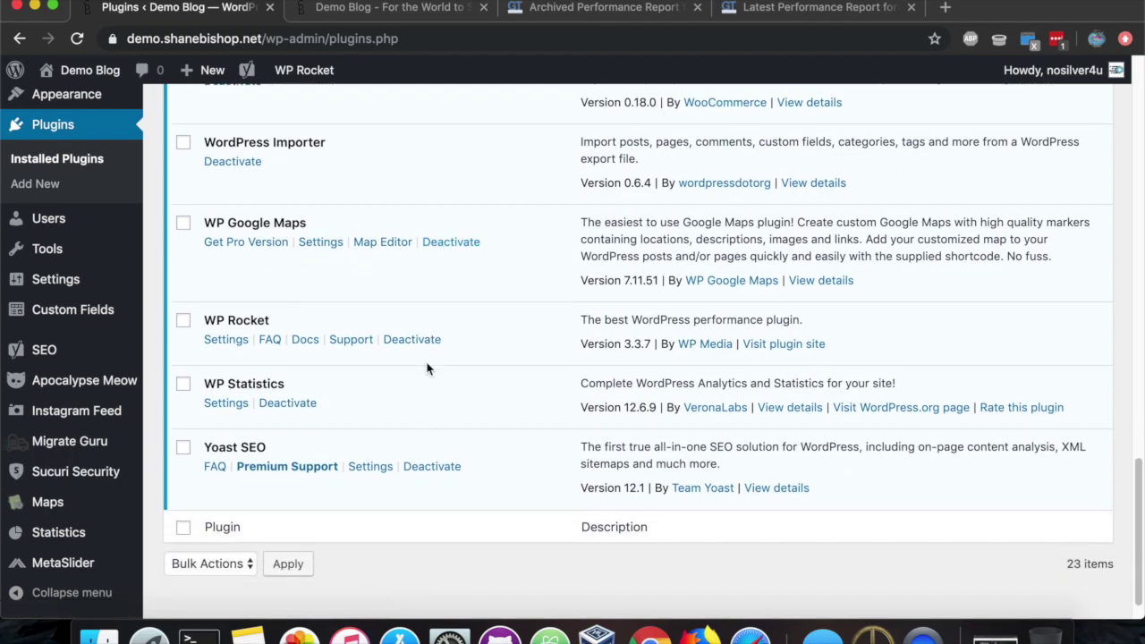
scroll(426, 368, up, 2)
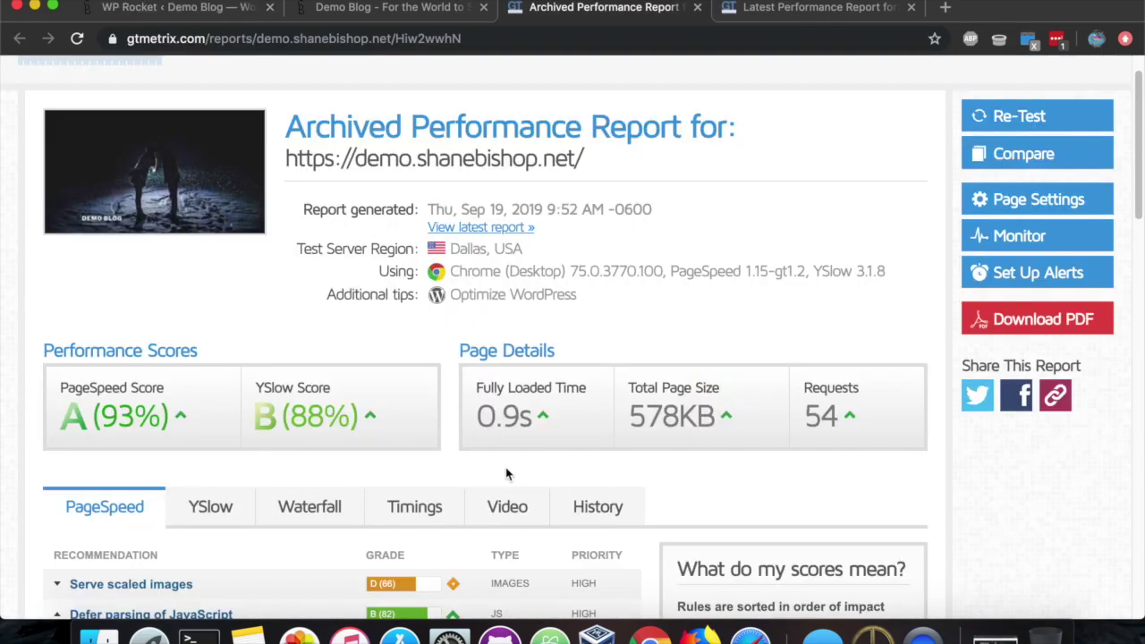